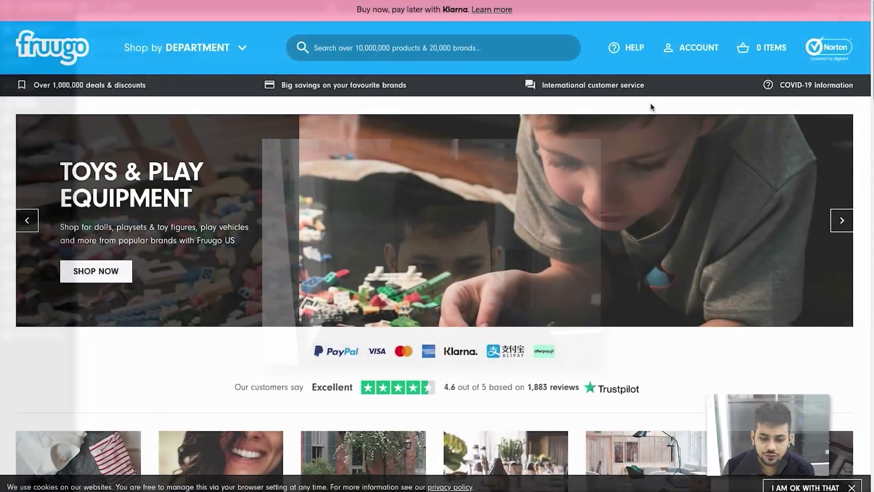
# - Expand the Category attribute in the RexTheme Fruugo guide to read about Fruugo's own category list
pyautogui.scroll(-6, 656, 136)
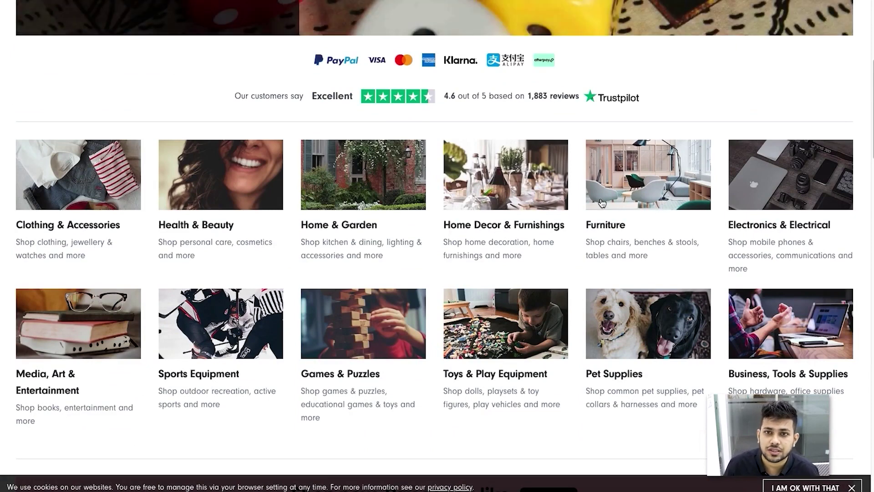
pyautogui.scroll(-2, 599, 203)
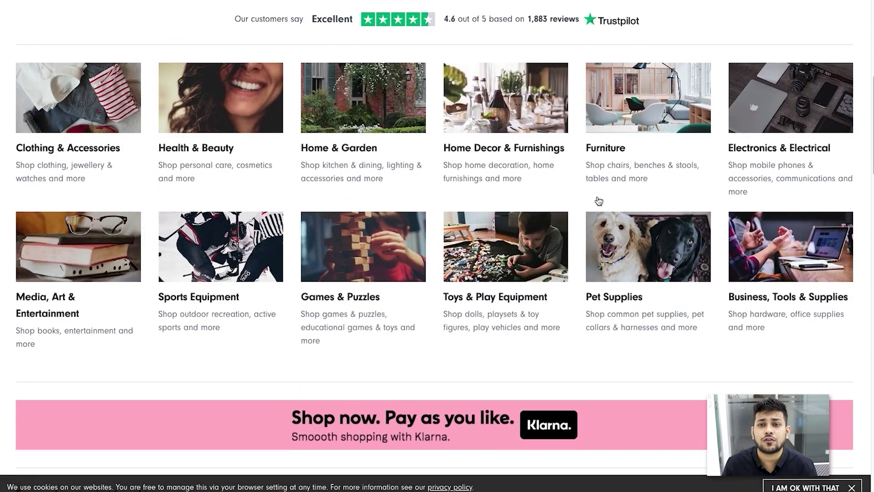
pyautogui.scroll(10, 600, 201)
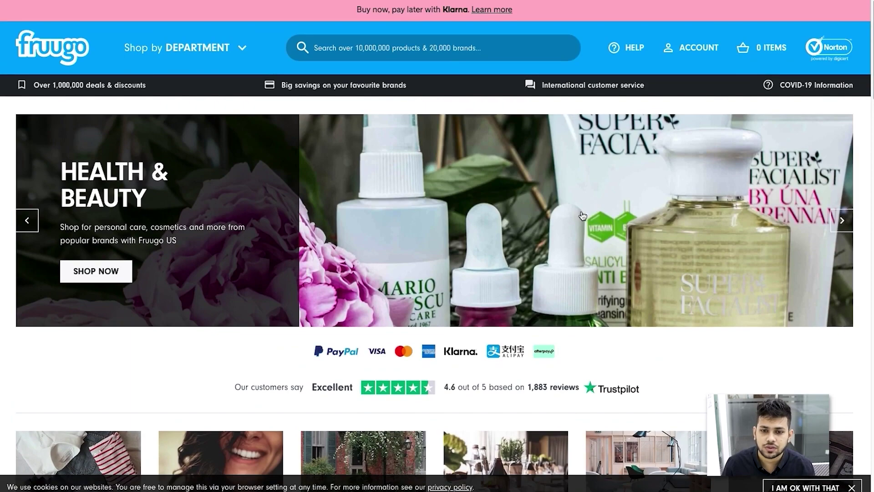
pyautogui.scroll(-10, 558, 223)
pyautogui.scroll(-15, 557, 220)
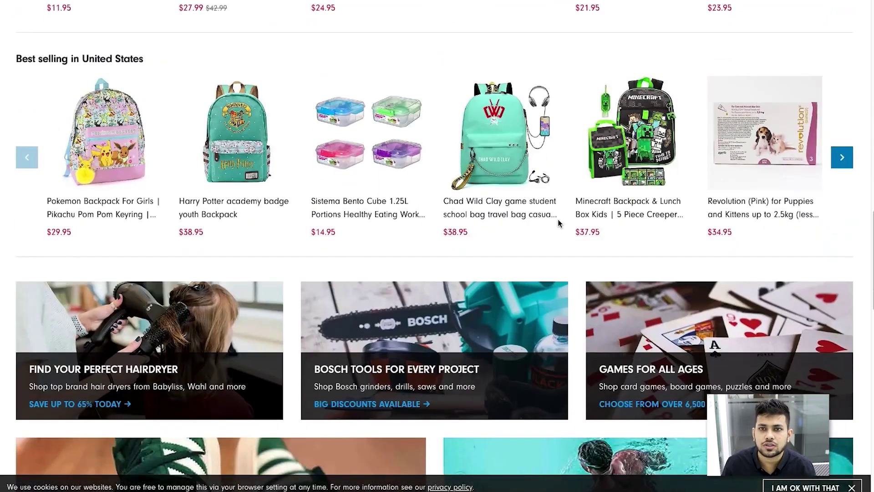
pyautogui.scroll(-3, 558, 222)
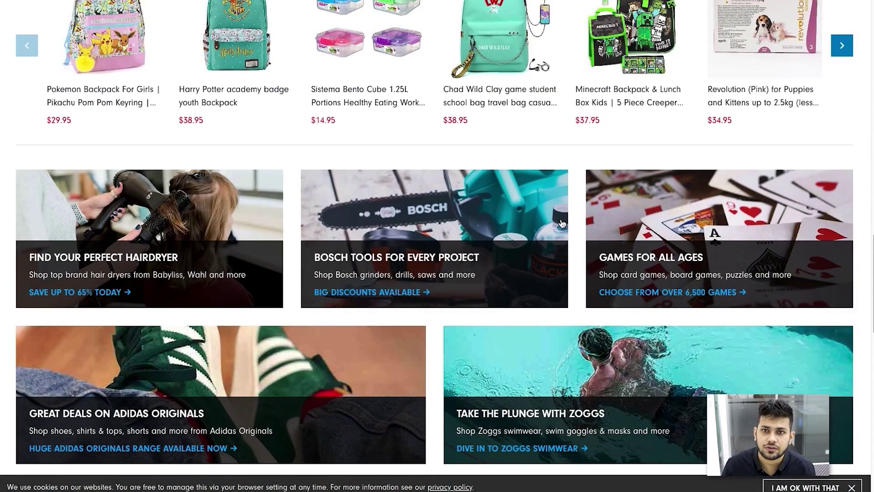
pyautogui.scroll(20, 563, 223)
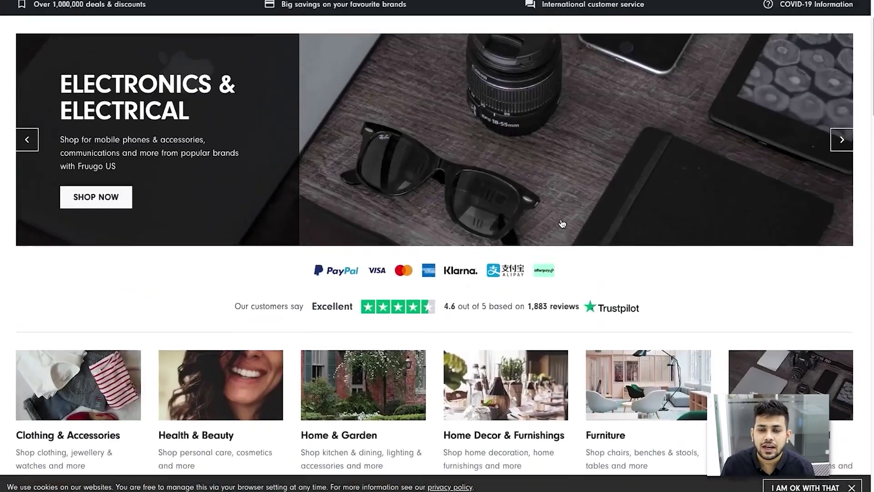
pyautogui.scroll(2, 562, 223)
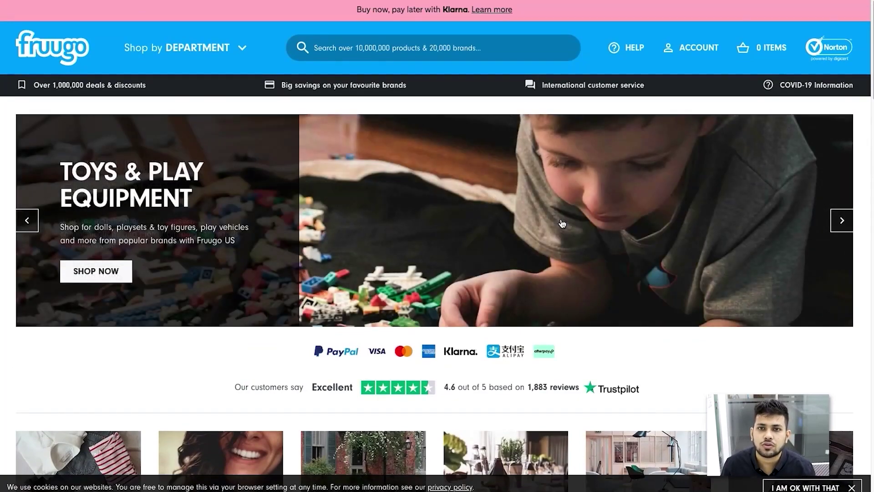
pyautogui.scroll(-5, 563, 223)
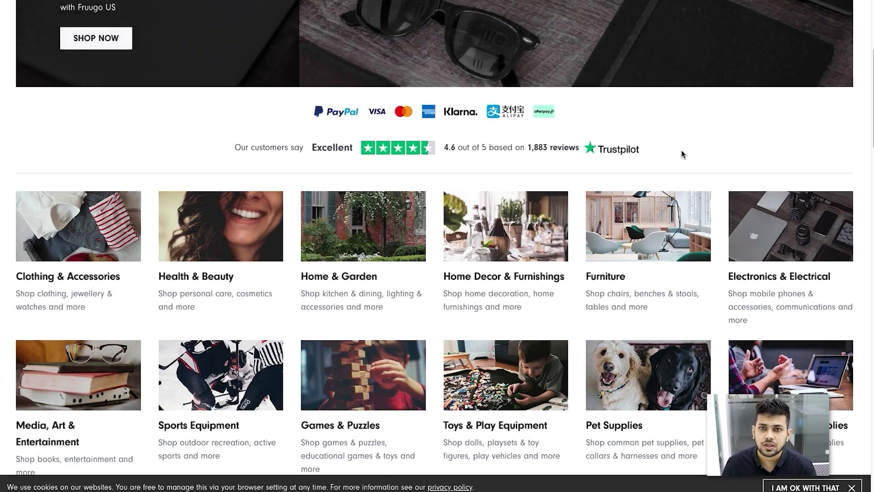
pyautogui.click(682, 153)
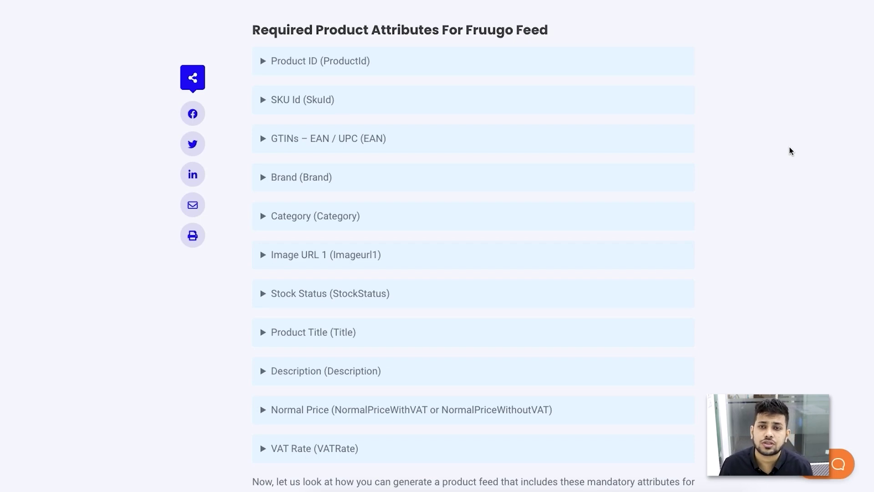
pyautogui.scroll(-1, 757, 150)
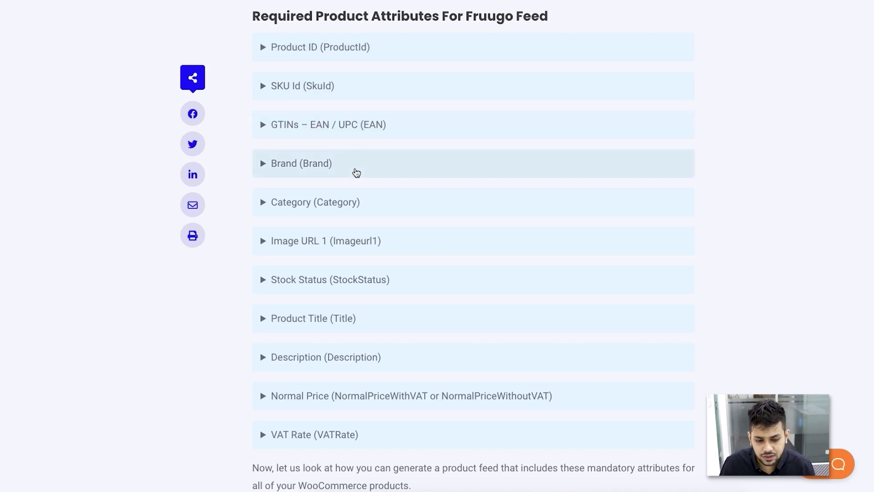
pyautogui.click(409, 202)
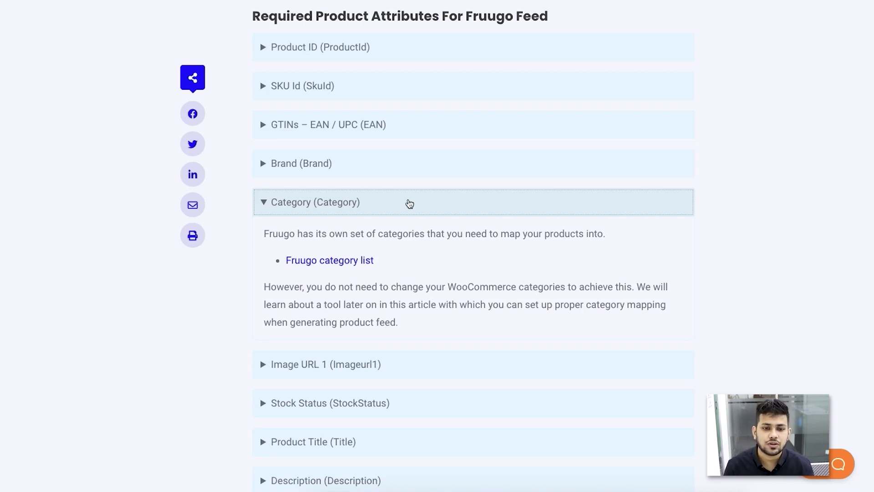
# - Collapse Category, expand Stock Status to read its accepted values, then collapse it again
pyautogui.click(410, 204)
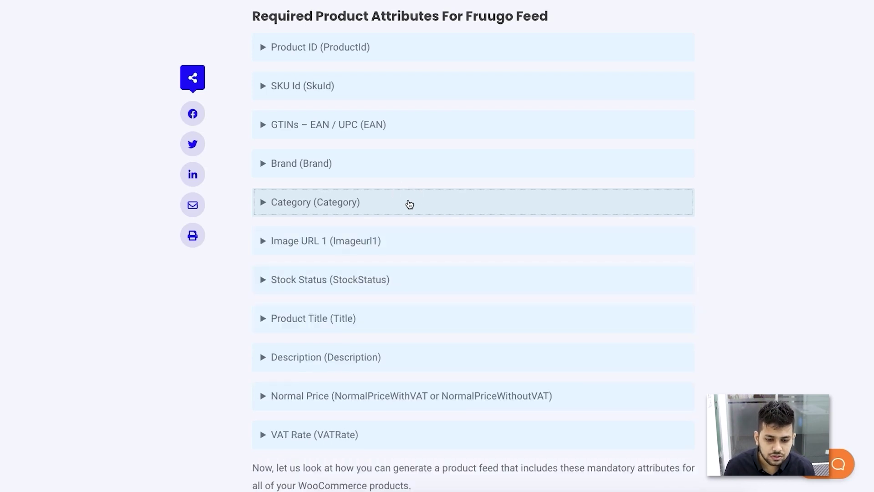
pyautogui.click(380, 280)
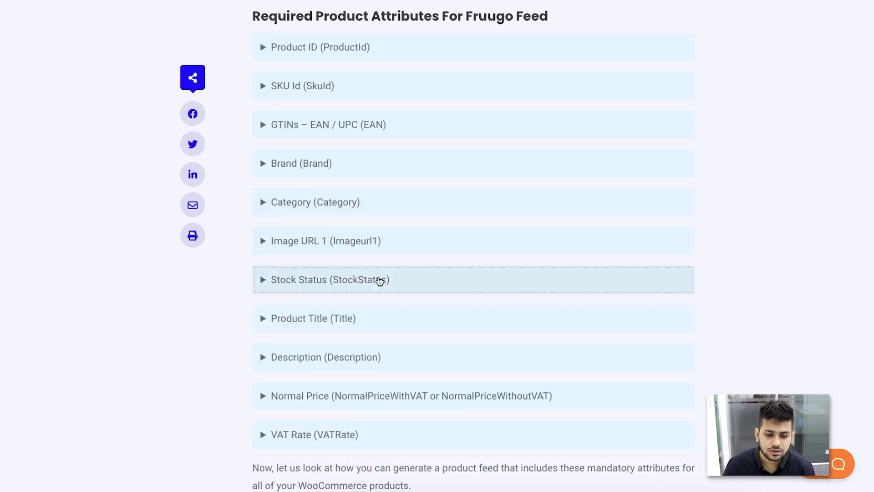
pyautogui.click(378, 276)
pyautogui.scroll(-2, 453, 346)
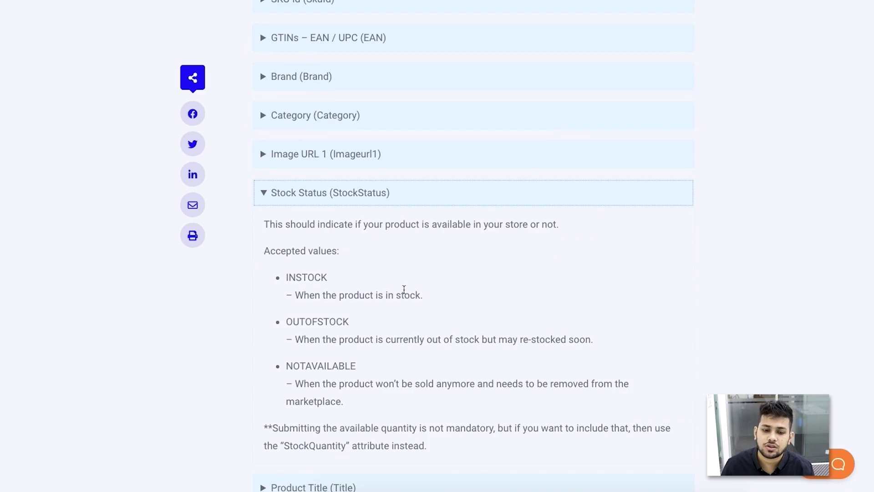
pyautogui.click(367, 194)
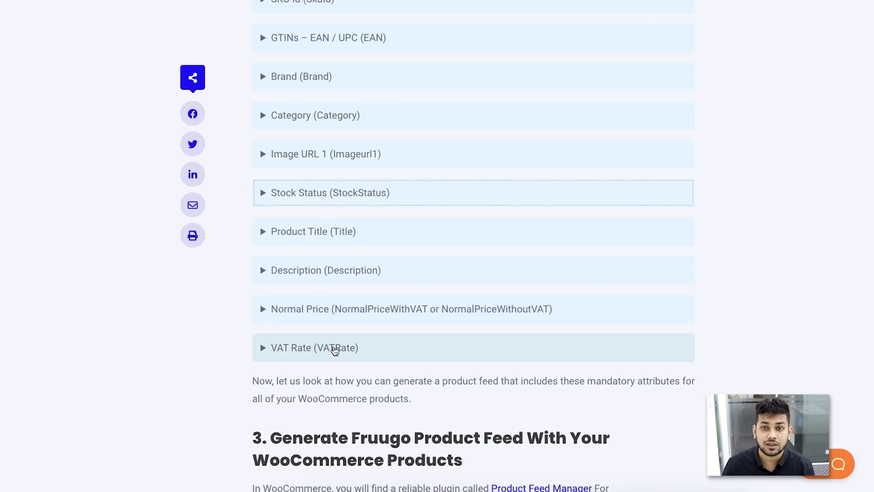
pyautogui.scroll(2, 340, 355)
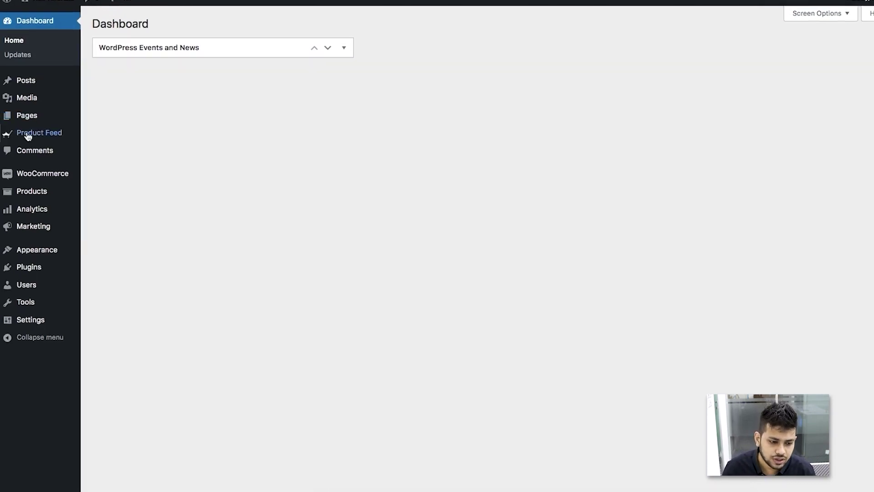
# - Enable the Fruugo merchant in the Product Feed settings' Merchants list, found by searching 'fruu'
pyautogui.moveTo(48, 138)
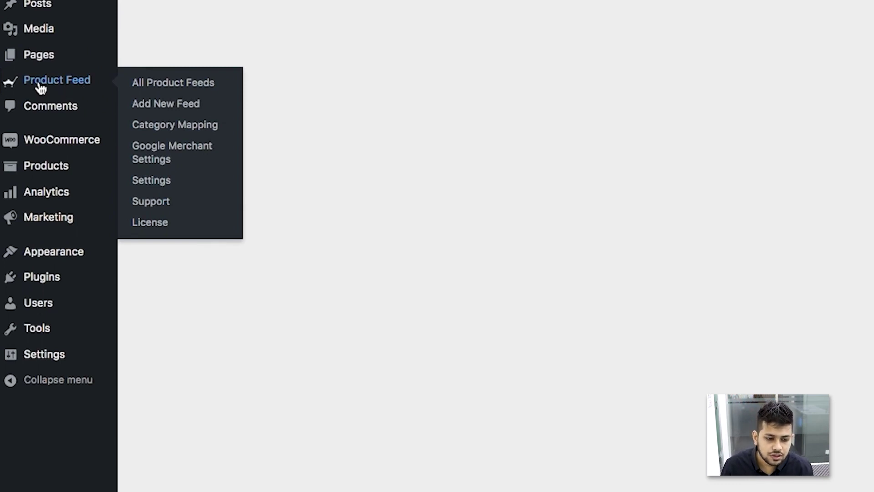
pyautogui.click(162, 189)
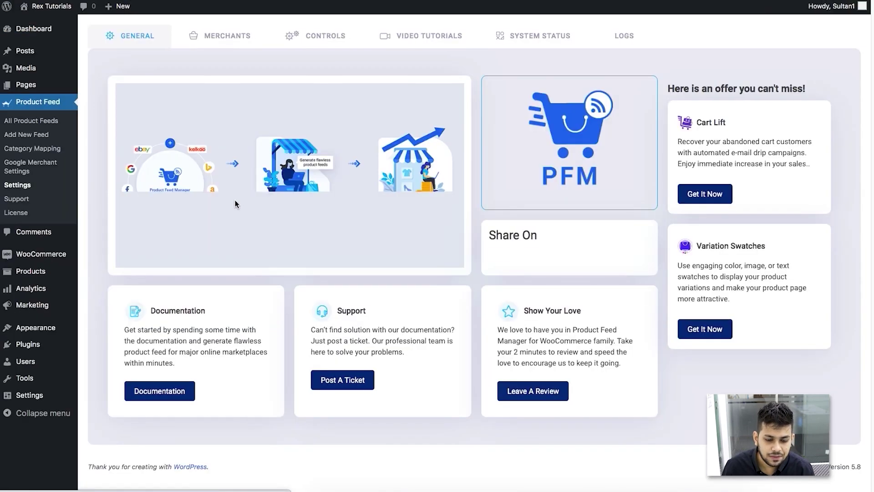
pyautogui.click(231, 40)
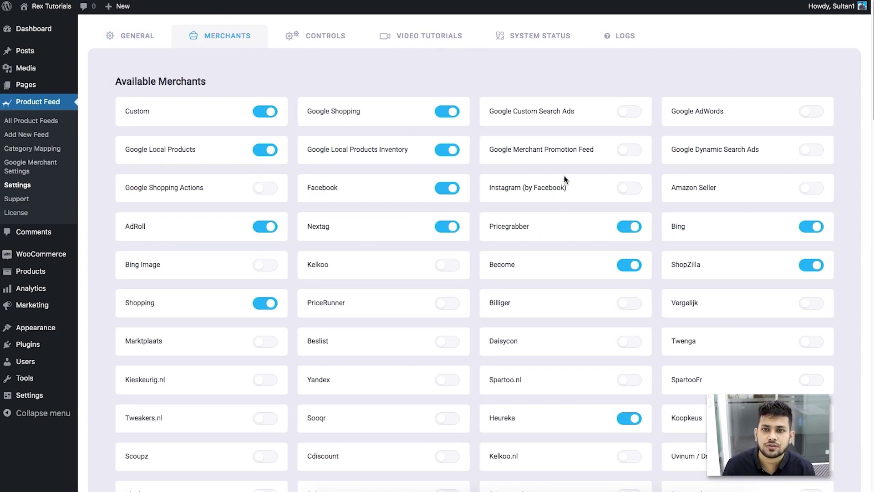
pyautogui.click(477, 82)
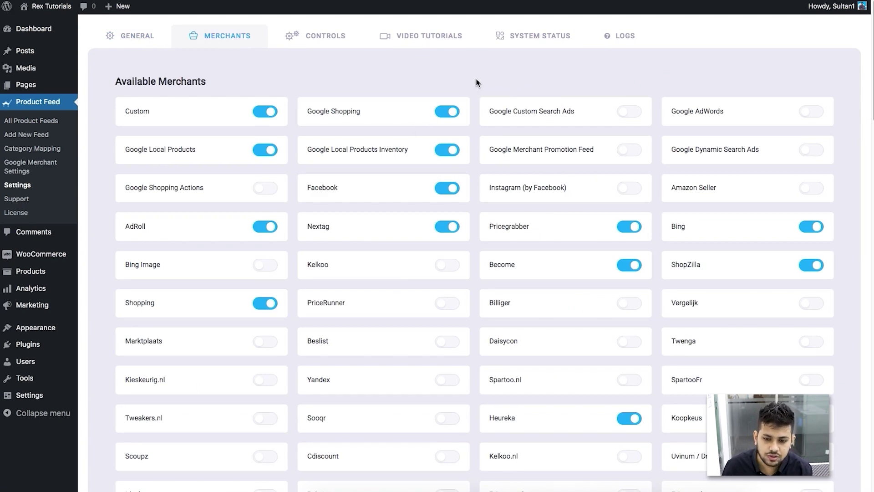
pyautogui.hotkey('ctrl', 'f')
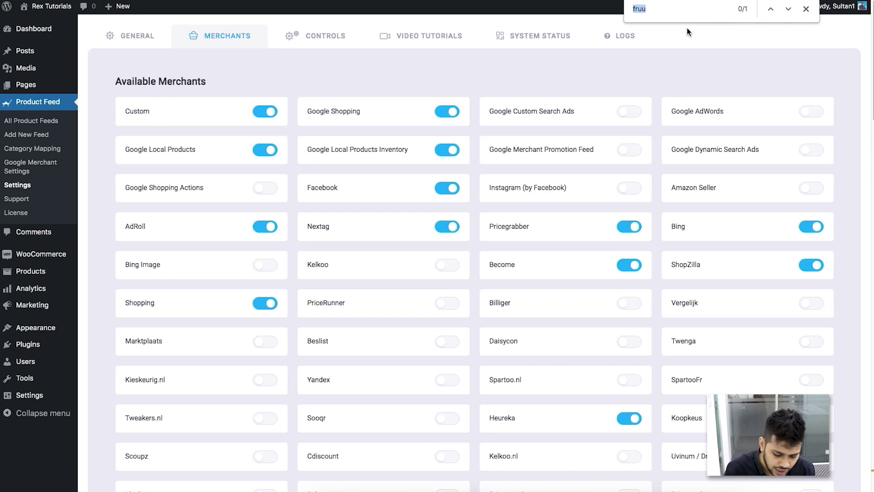
pyautogui.write('fruu')
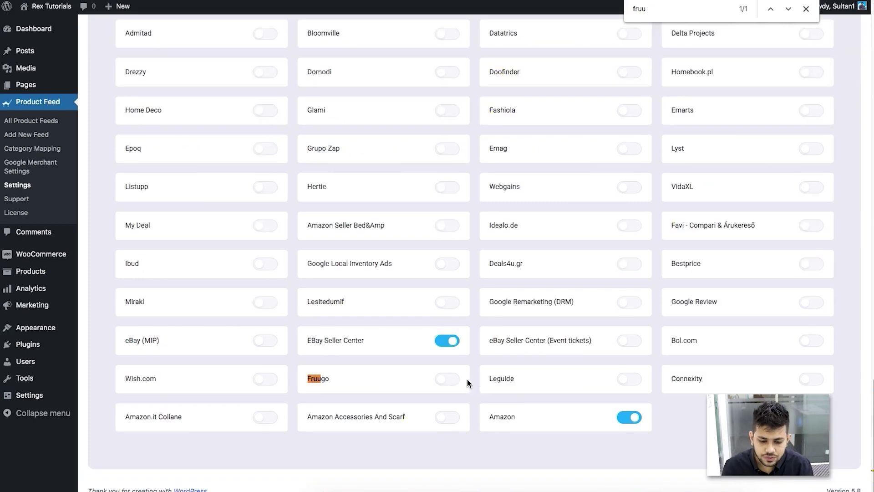
pyautogui.click(444, 381)
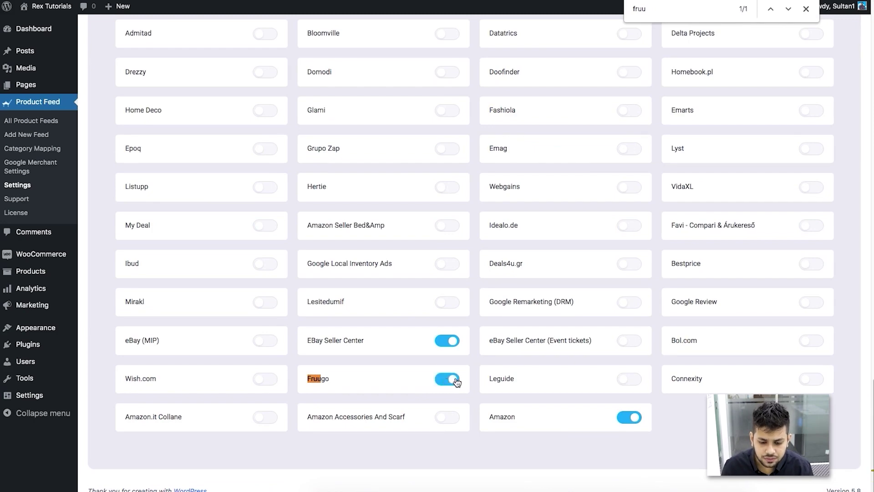
# - Purge the feed cache from the Controls settings and start a new product feed
pyautogui.scroll(15, 477, 370)
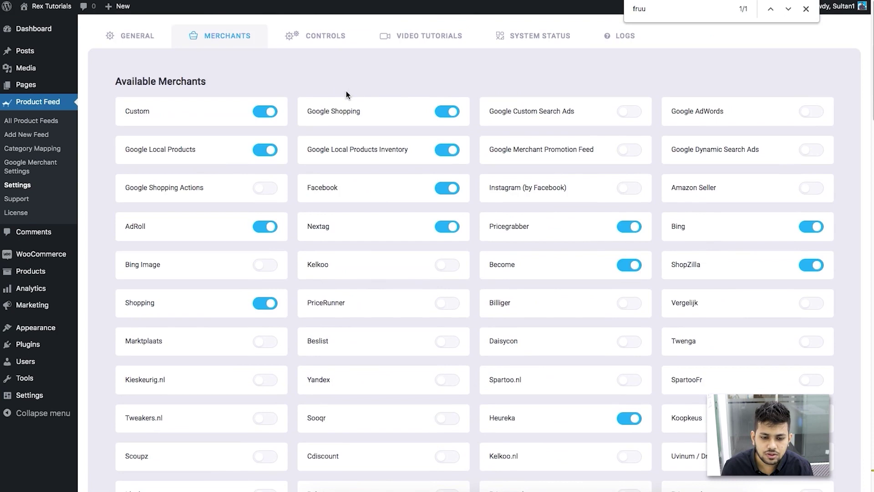
pyautogui.click(321, 39)
pyautogui.click(799, 300)
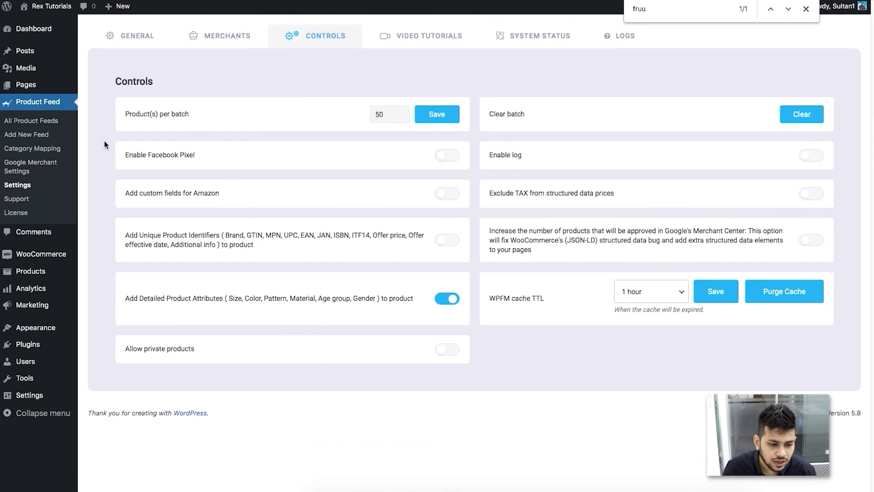
pyautogui.click(29, 136)
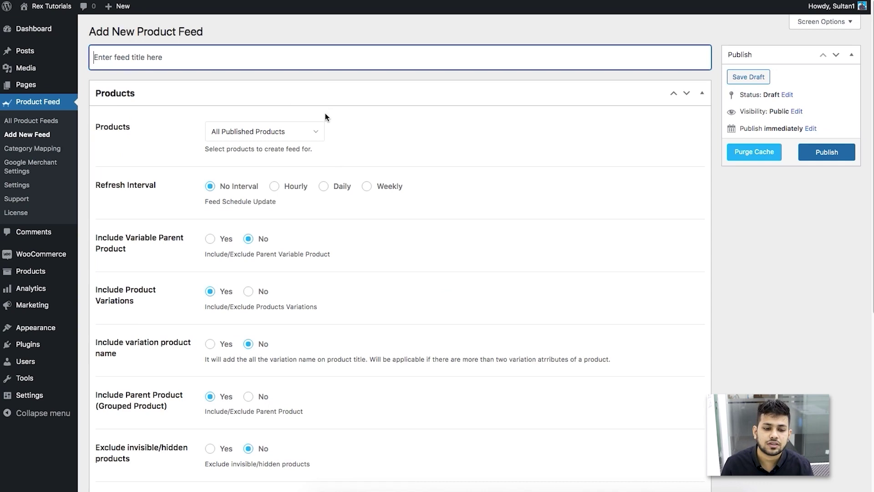
# - Title the new feed 'Fruugo Feed'
pyautogui.click(281, 64)
pyautogui.write('F')
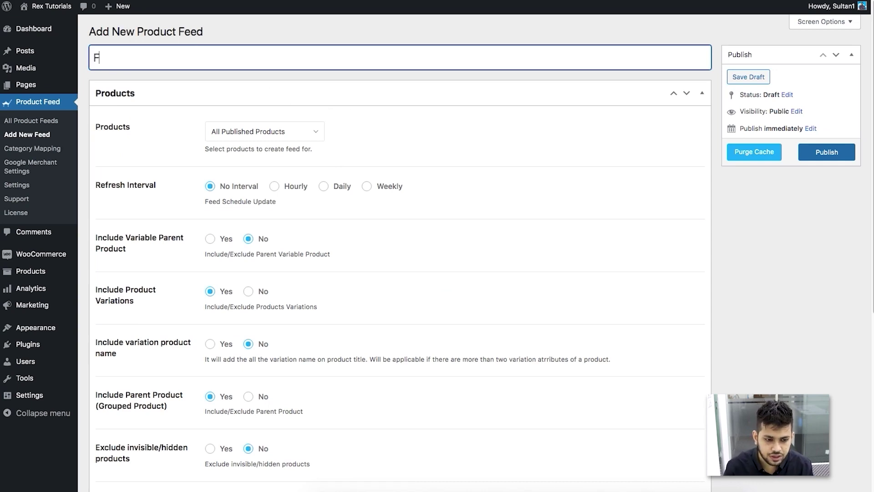
pyautogui.write('ruugo Feed')
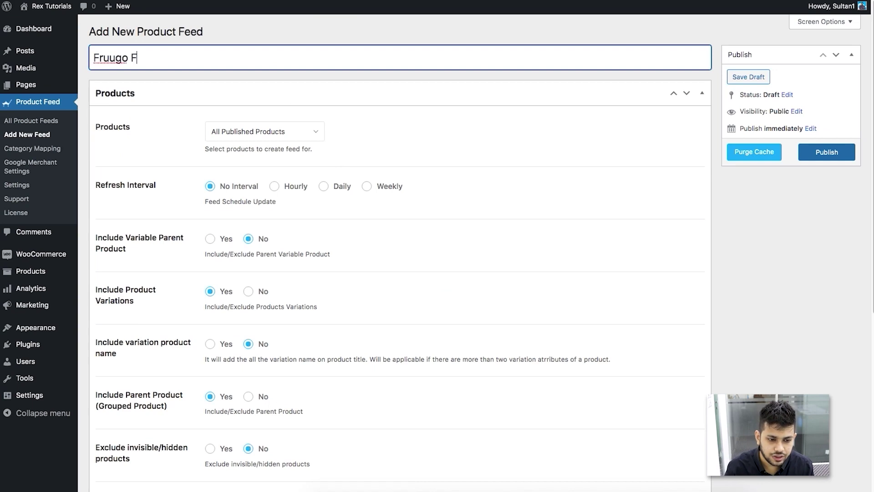
pyautogui.click(477, 125)
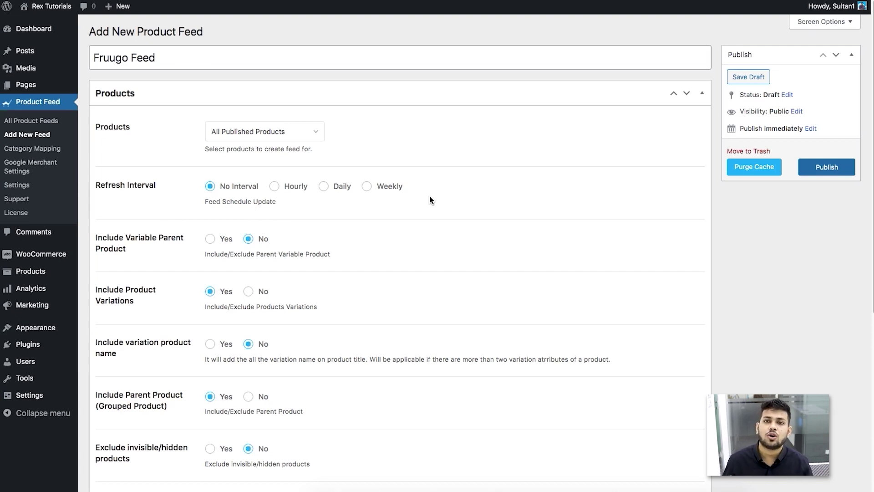
# - Set the Feed Configuration's merchant type to Fruugo
pyautogui.scroll(-2, 432, 198)
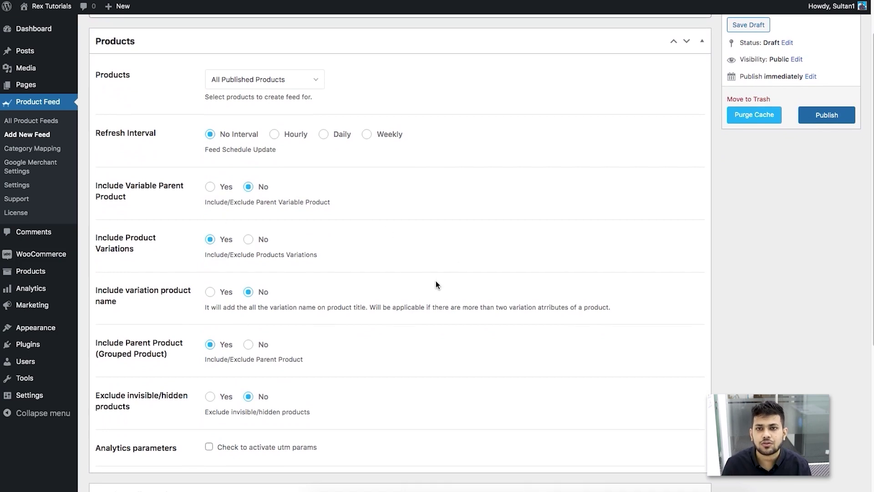
pyautogui.scroll(-1, 437, 281)
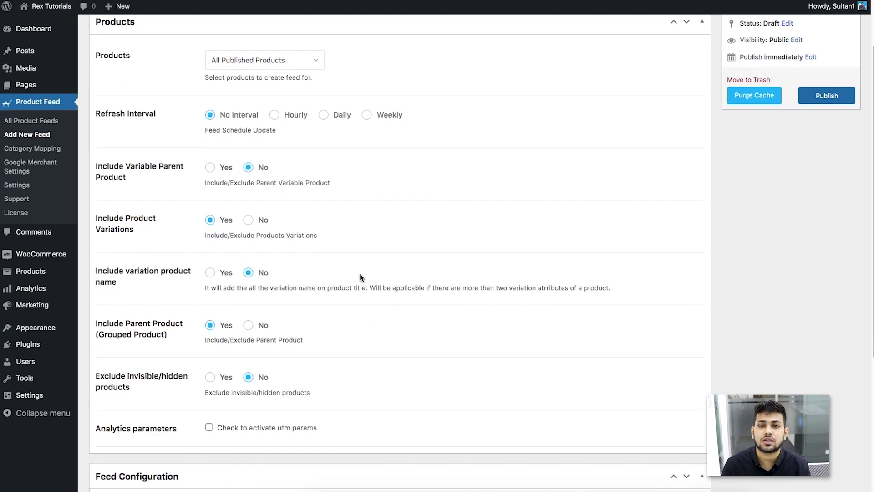
pyautogui.scroll(-4, 362, 274)
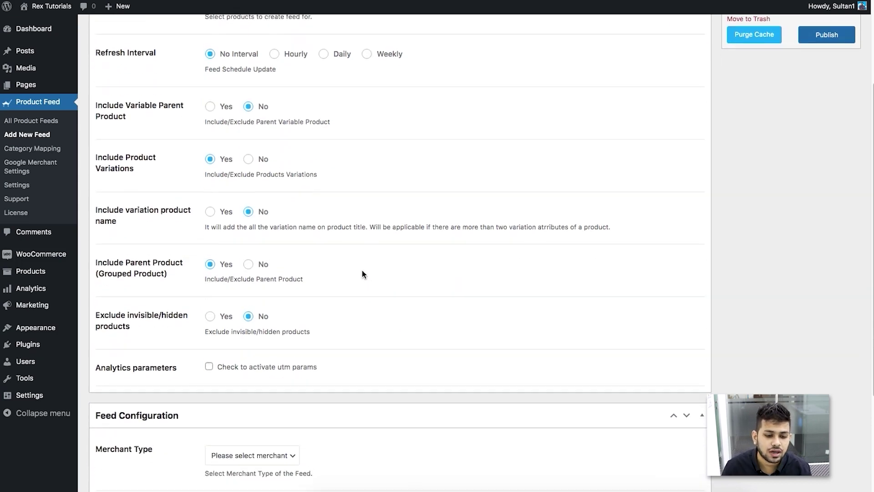
pyautogui.scroll(-6, 369, 190)
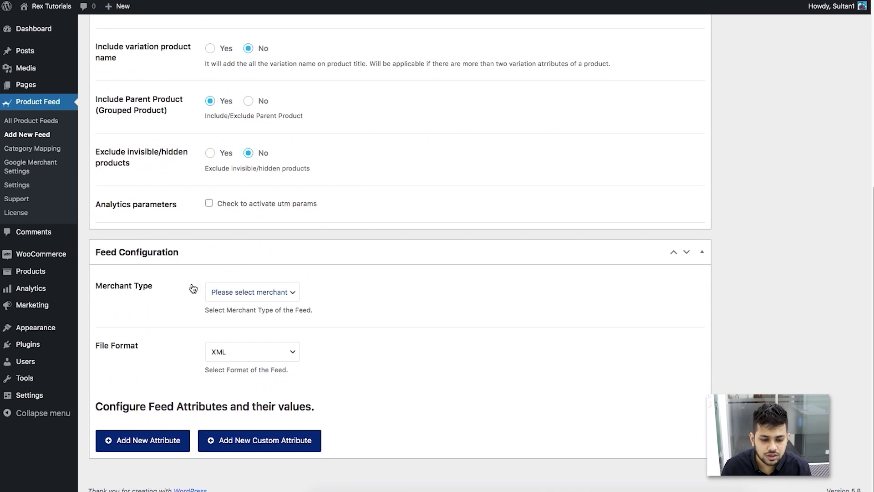
pyautogui.click(286, 292)
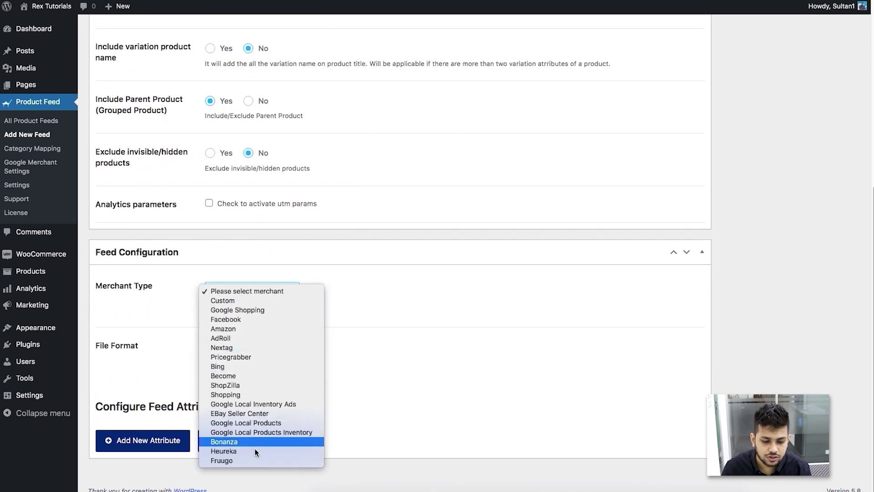
pyautogui.click(257, 461)
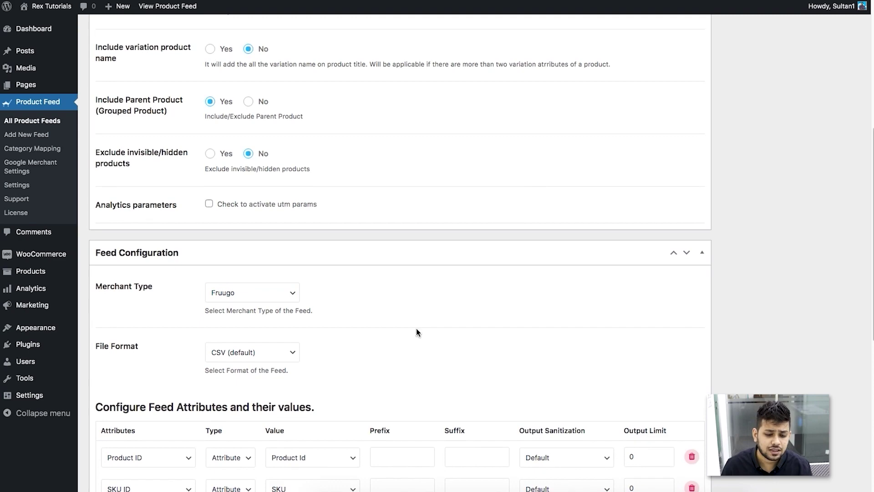
# - Scroll through the loaded Fruugo attribute table from Product ID down to VAT Rate
pyautogui.scroll(-7, 416, 332)
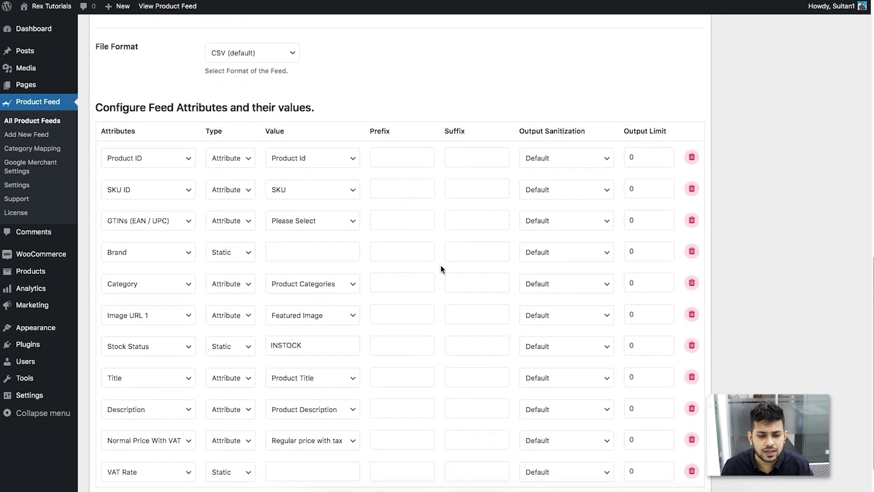
pyautogui.scroll(-2, 408, 270)
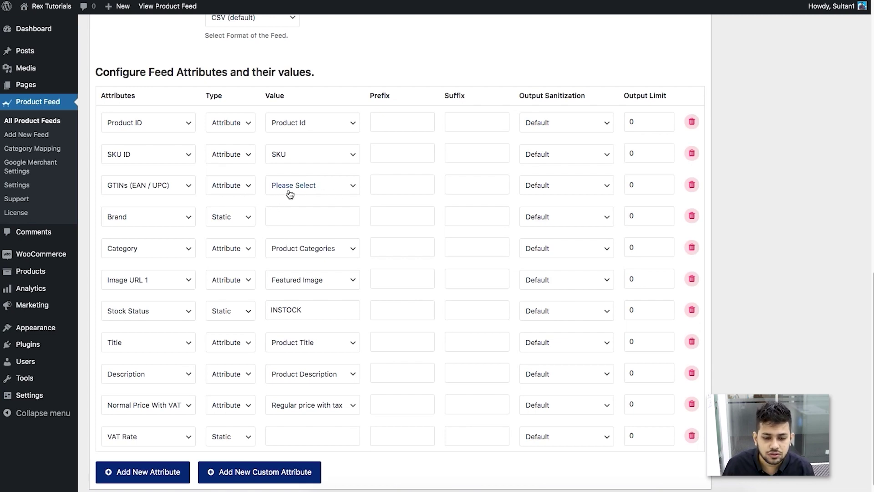
# - Set the GTINs (EAN / UPC) row's value to wpfm product gtin
pyautogui.click(307, 195)
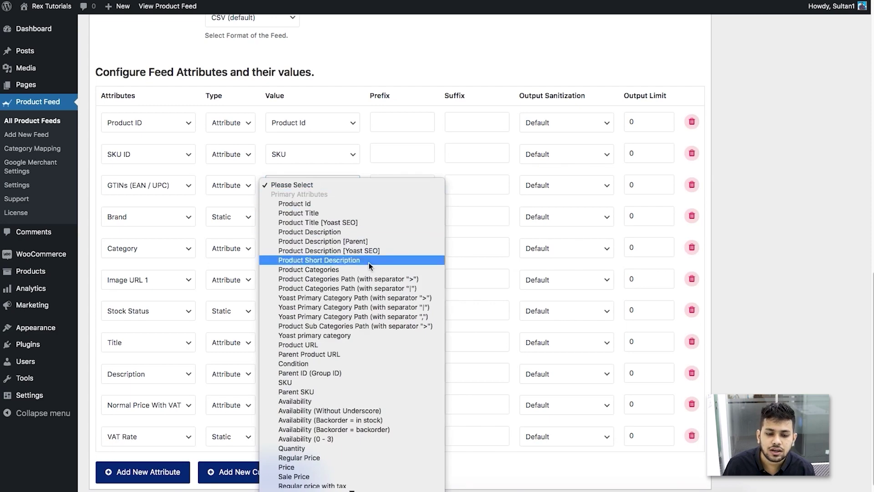
pyautogui.scroll(-5, 376, 294)
pyautogui.scroll(-20, 376, 294)
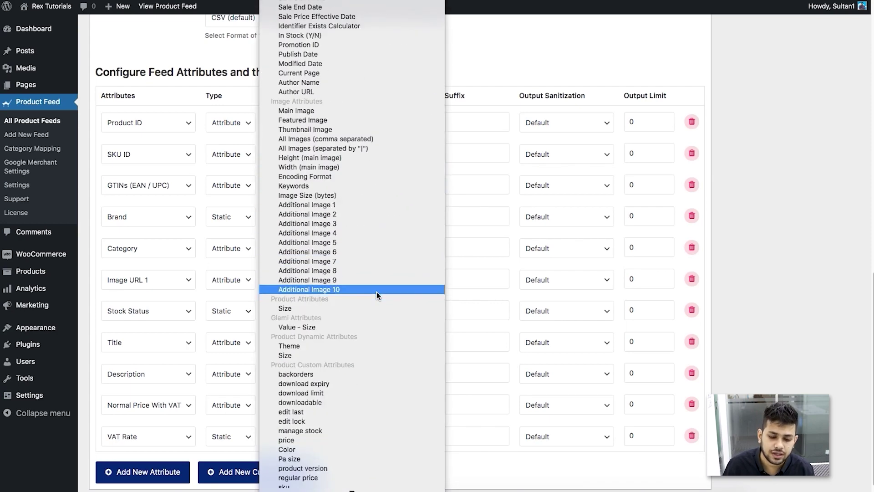
pyautogui.scroll(-3, 378, 288)
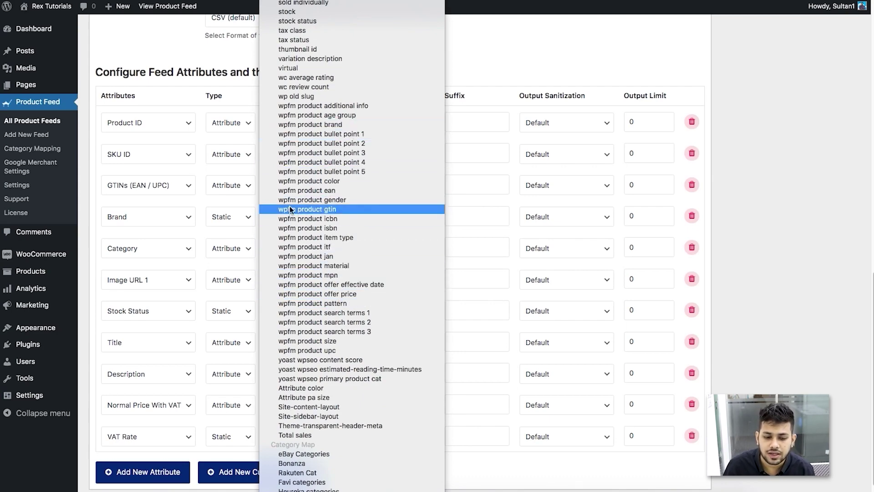
pyautogui.click(311, 210)
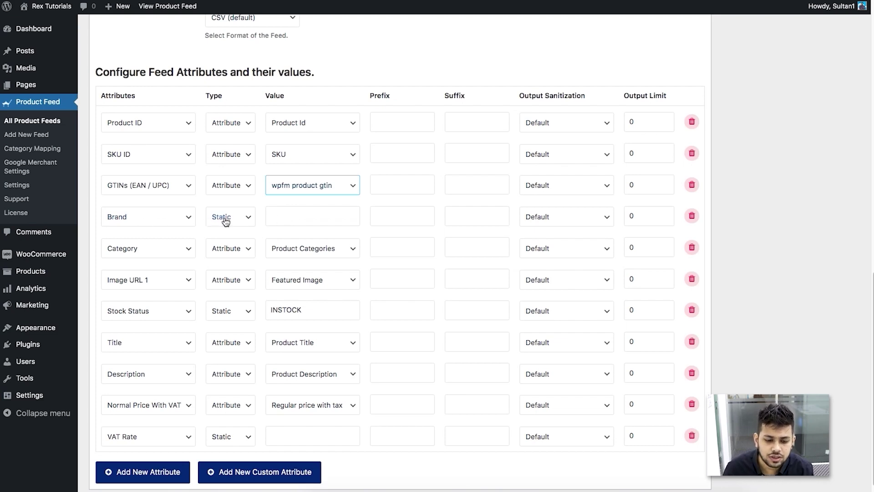
# - Enter Rex as the static Brand, reset Category to Please Select, and check the INSTOCK stock status
pyautogui.click(318, 219)
pyautogui.write('Rex')
pyautogui.click(365, 250)
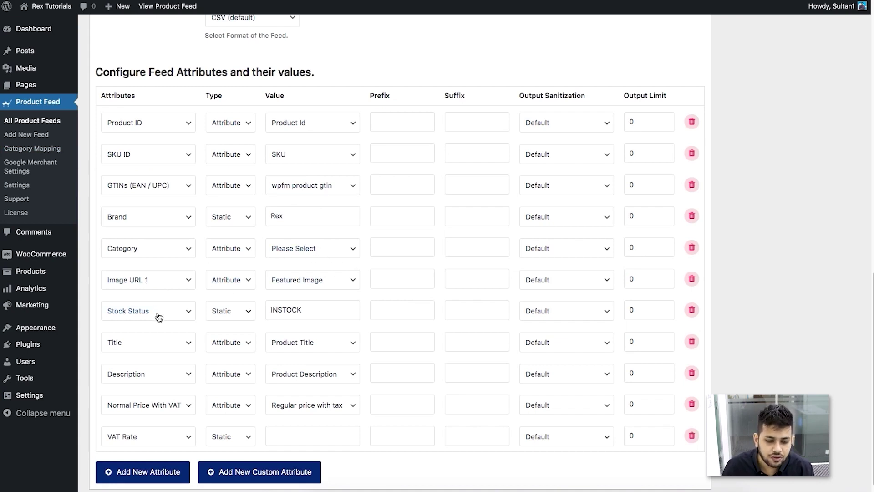
pyautogui.click(319, 310)
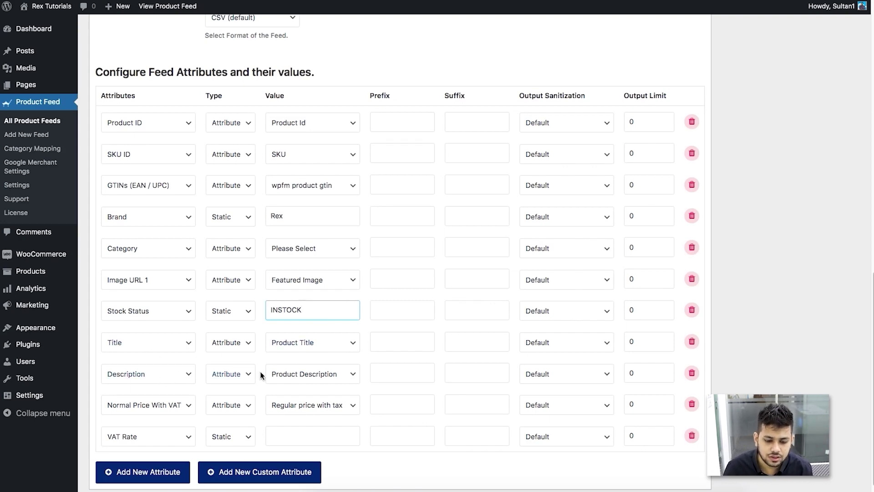
pyautogui.scroll(-2, 315, 373)
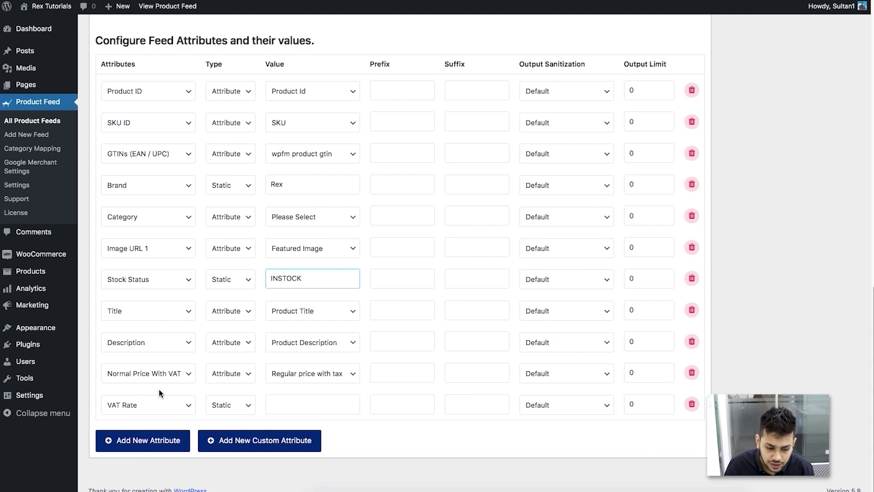
# - Enter 7 as the VAT Rate value, then publish the Fruugo Feed
pyautogui.click(305, 404)
pyautogui.write('7')
pyautogui.click(398, 431)
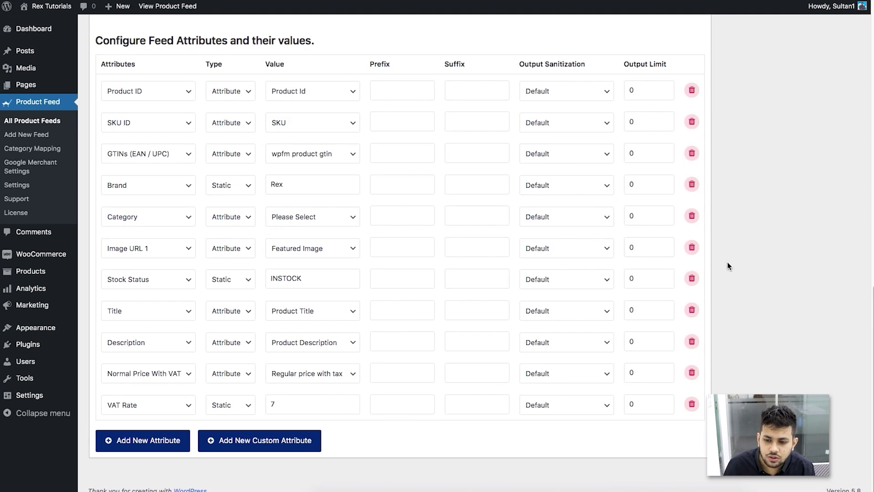
pyautogui.scroll(15, 728, 261)
pyautogui.click(820, 177)
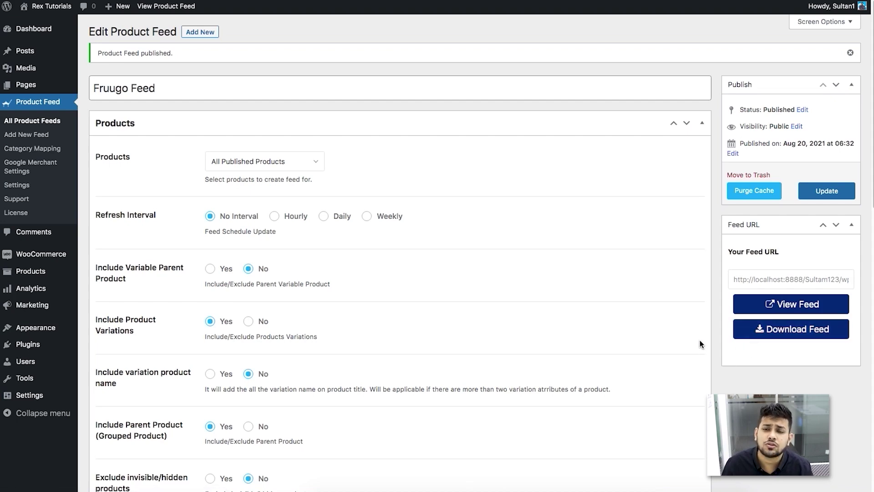
# - Open Category Mapping's Add New Category Map form and highlight the Uncategorized and Arts & Crafts categories
pyautogui.click(50, 149)
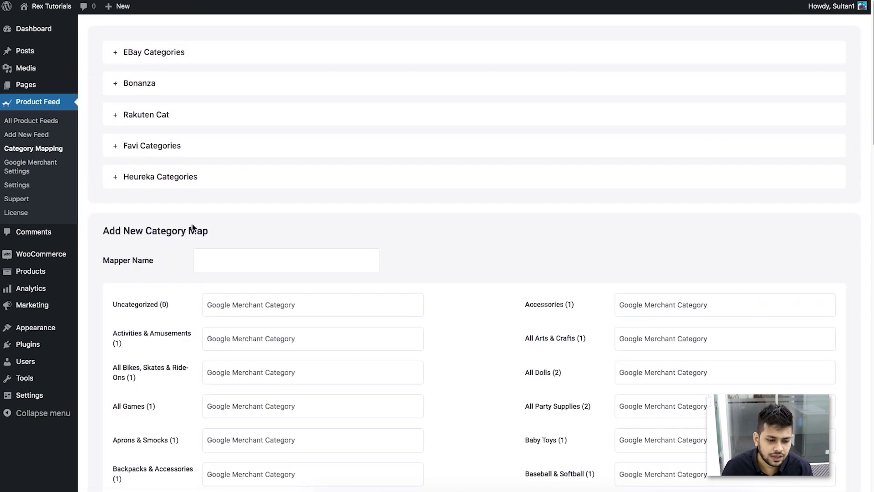
pyautogui.scroll(-5, 205, 223)
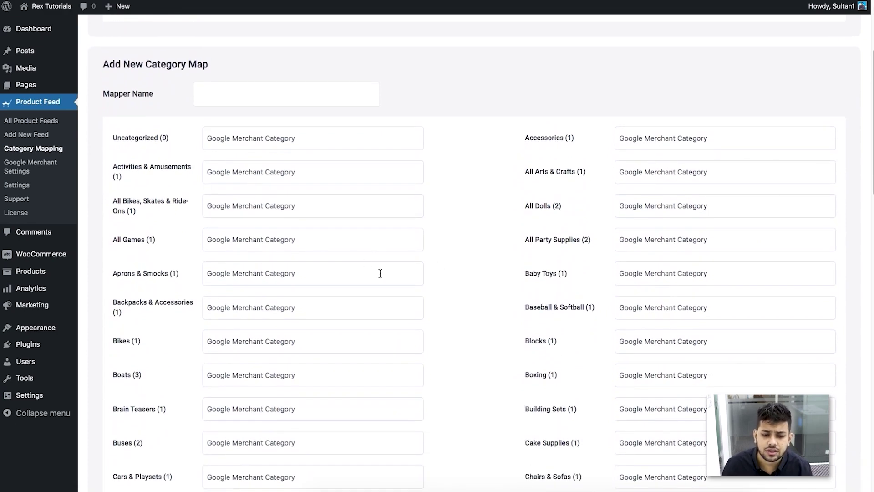
pyautogui.click(223, 136)
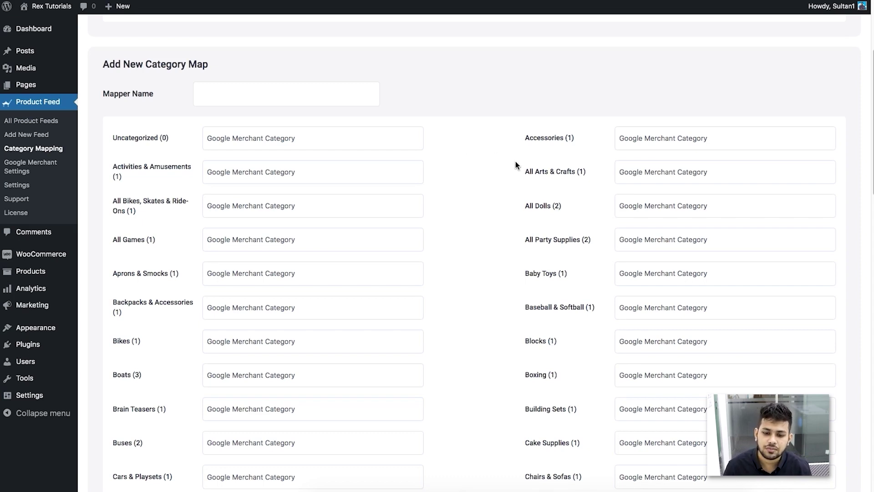
pyautogui.click(538, 170)
pyautogui.moveTo(576, 171); pyautogui.dragTo(523, 171)
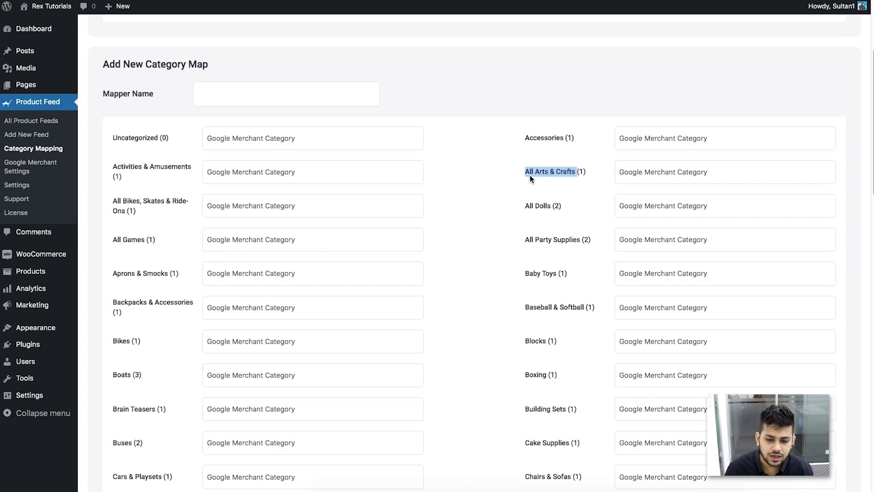
pyautogui.moveTo(535, 171); pyautogui.dragTo(575, 173)
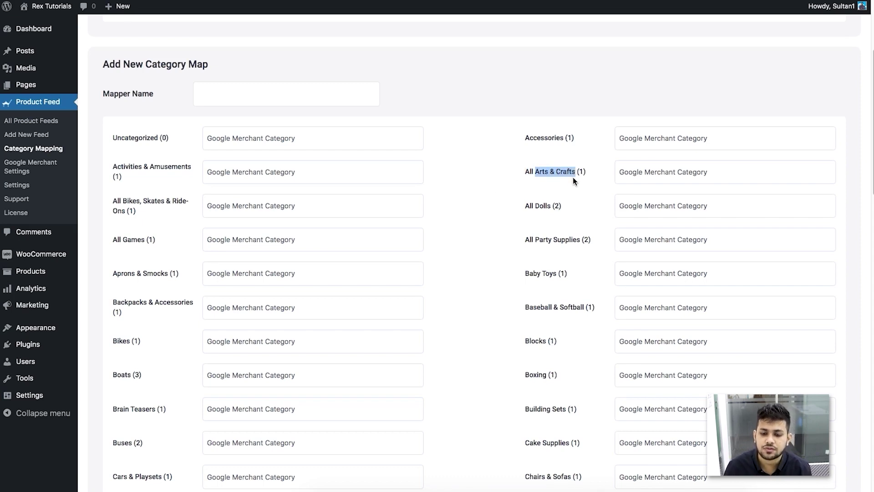
pyautogui.click(552, 174)
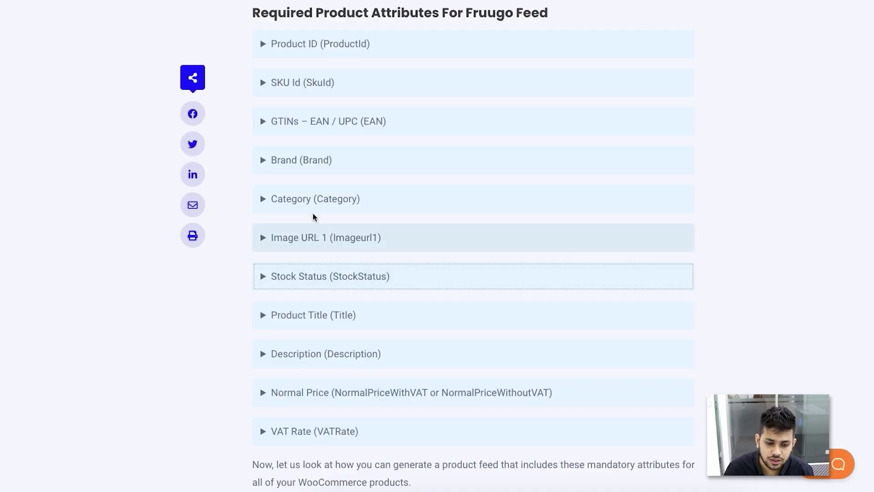
# - Expand the article's Category attribute and open Fruugo's Mapping Category Tree page
pyautogui.click(318, 201)
pyautogui.click(332, 258)
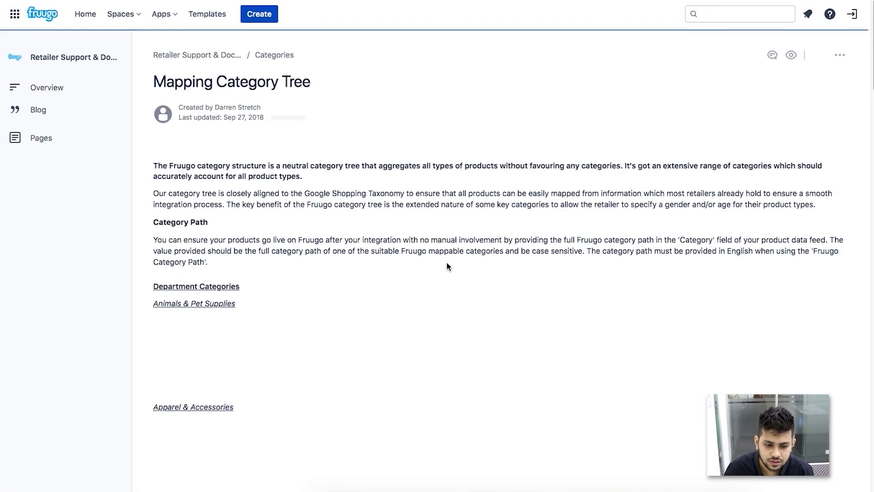
pyautogui.scroll(-6, 446, 262)
pyautogui.scroll(-8, 451, 262)
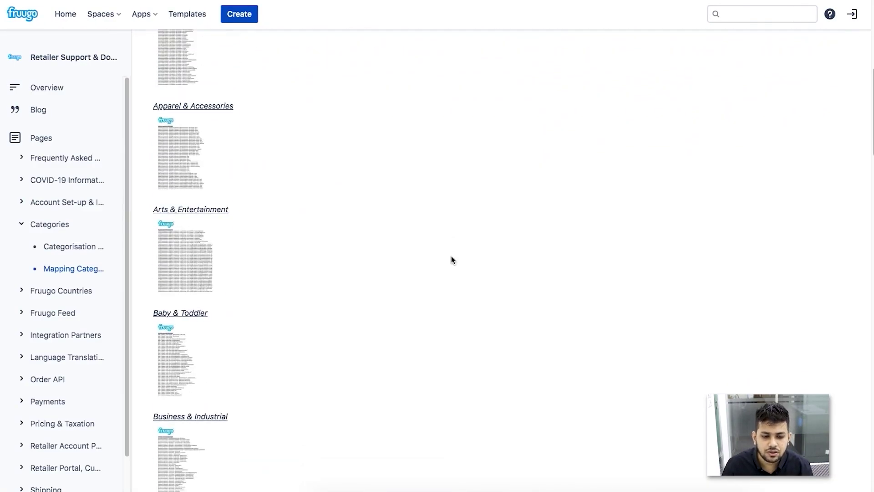
pyautogui.scroll(-15, 454, 255)
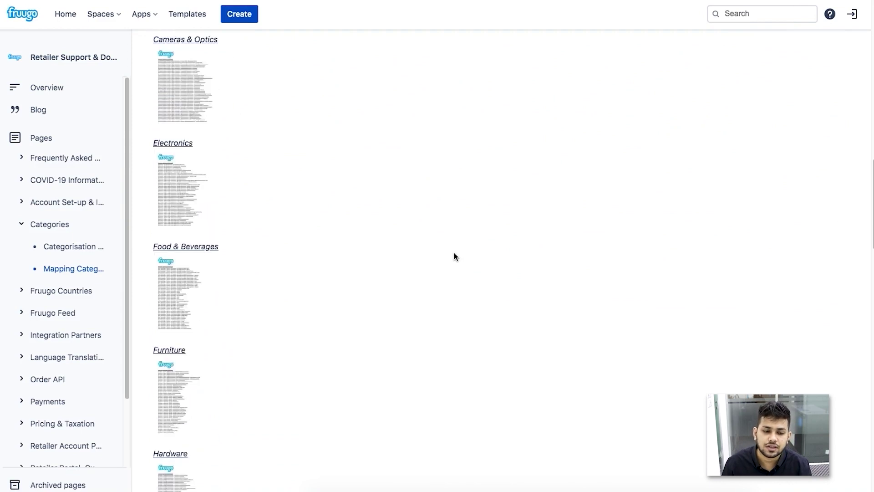
pyautogui.scroll(-15, 349, 268)
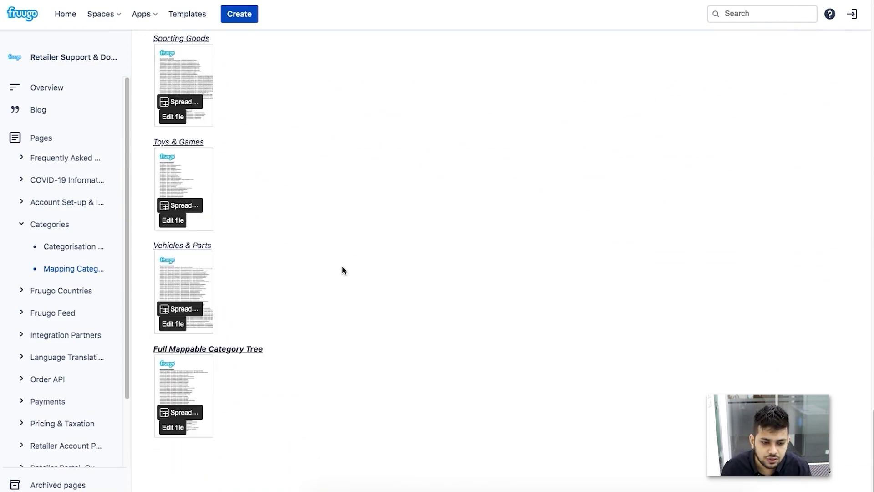
# - Open the Animals & Pet Supplies spreadsheet and select its first category path for copying
pyautogui.scroll(5, 343, 267)
pyautogui.scroll(20, 342, 271)
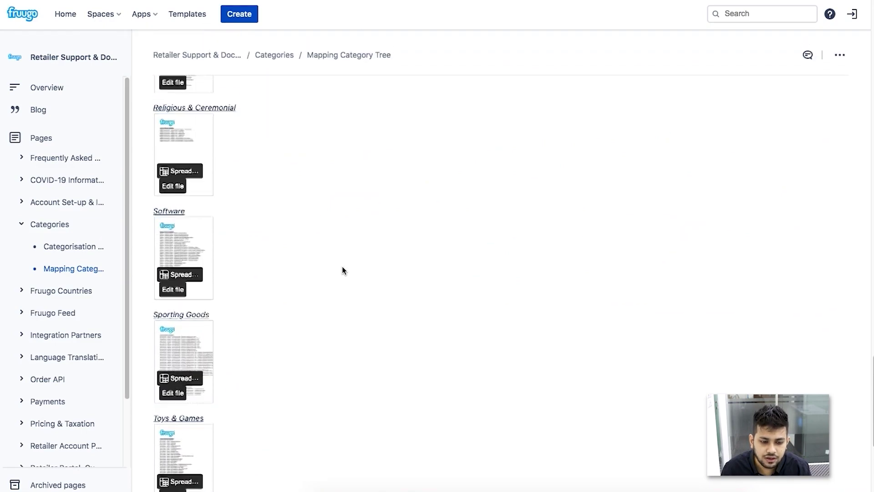
pyautogui.scroll(-5, 343, 270)
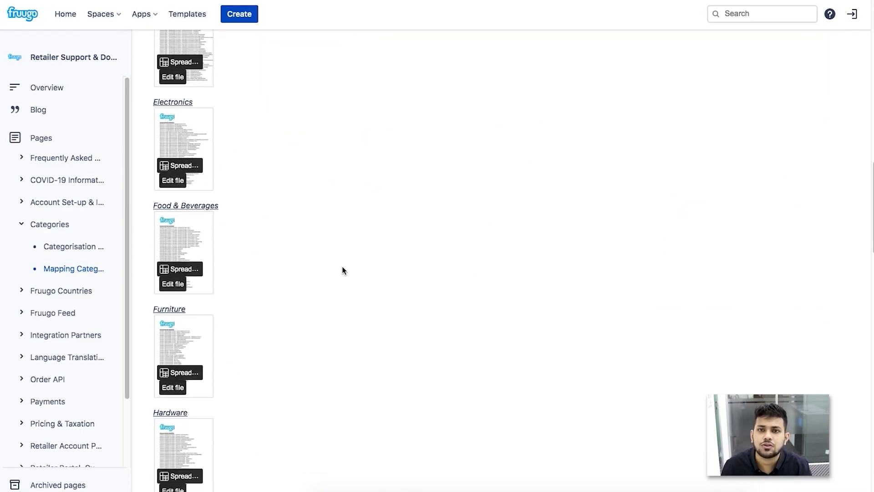
pyautogui.scroll(15, 342, 266)
pyautogui.scroll(-5, 342, 267)
pyautogui.click(182, 179)
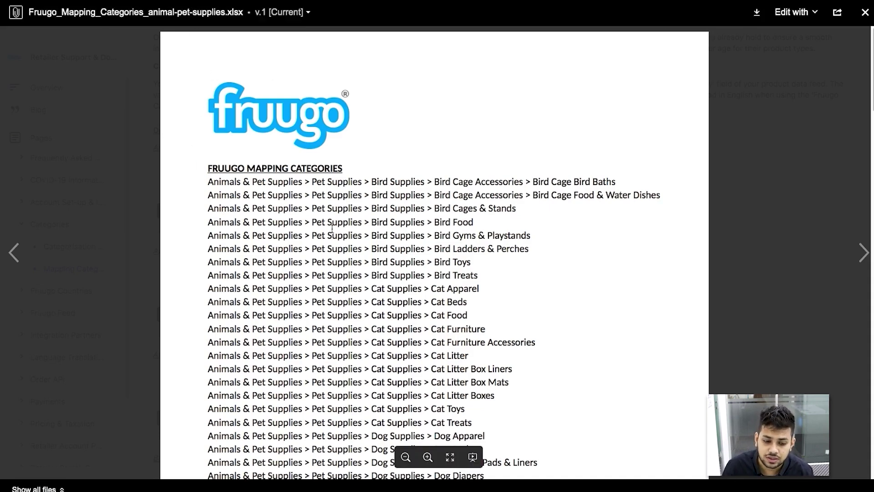
pyautogui.moveTo(208, 181); pyautogui.dragTo(614, 181)
pyautogui.hotkey('ctrl', 'c')
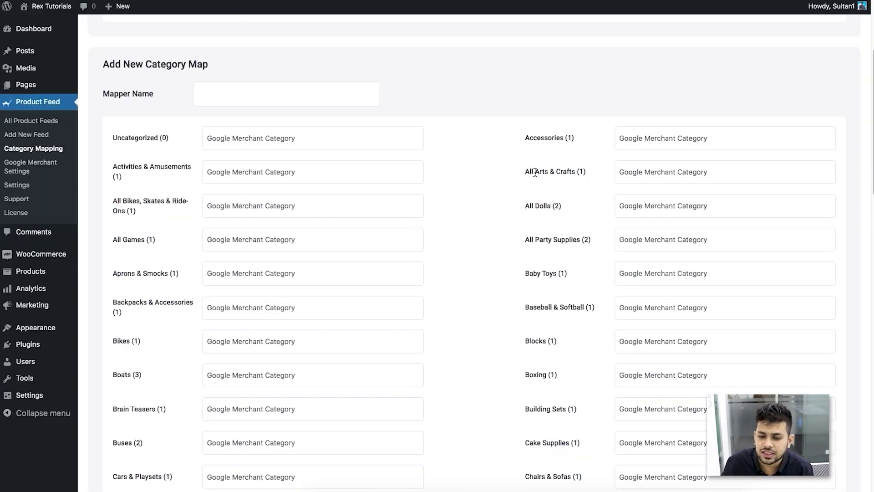
# - Paste the copied Bird Supplies category path into the All Arts & Crafts field
pyautogui.click(634, 172)
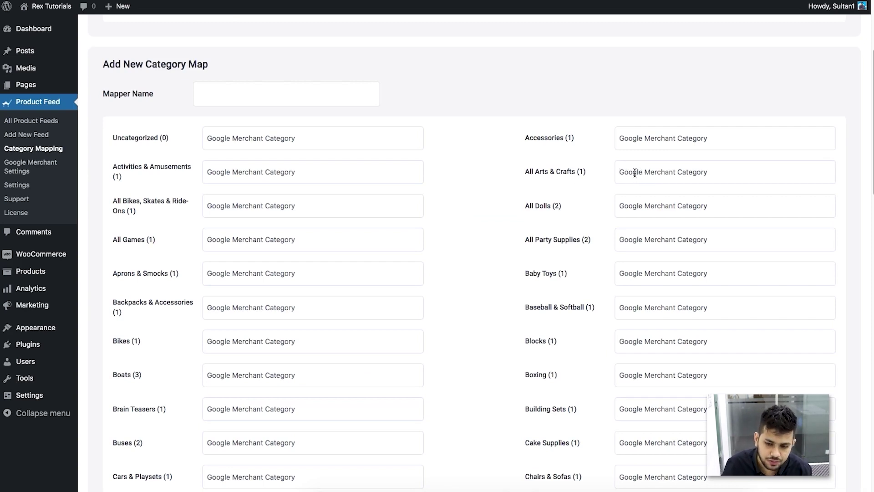
pyautogui.hotkey('ctrl', 'v')
pyautogui.press('Down')
pyautogui.press('Return')
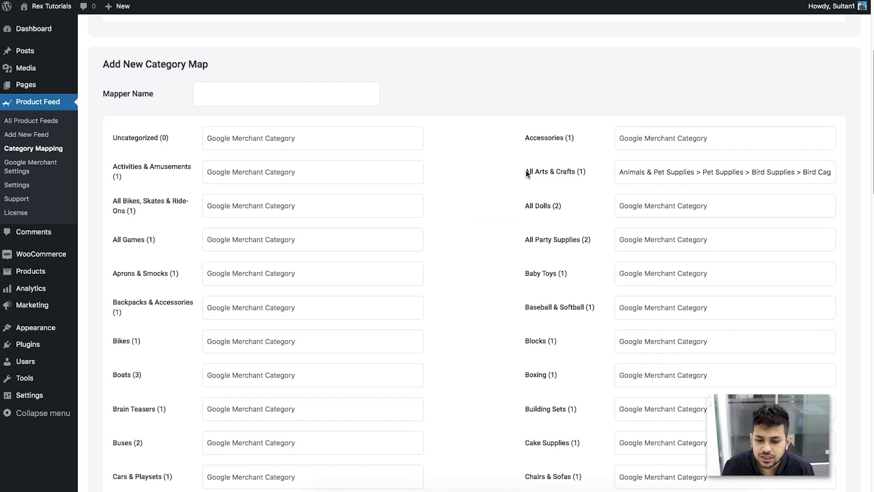
pyautogui.moveTo(523, 206); pyautogui.dragTo(554, 205)
pyautogui.click(588, 208)
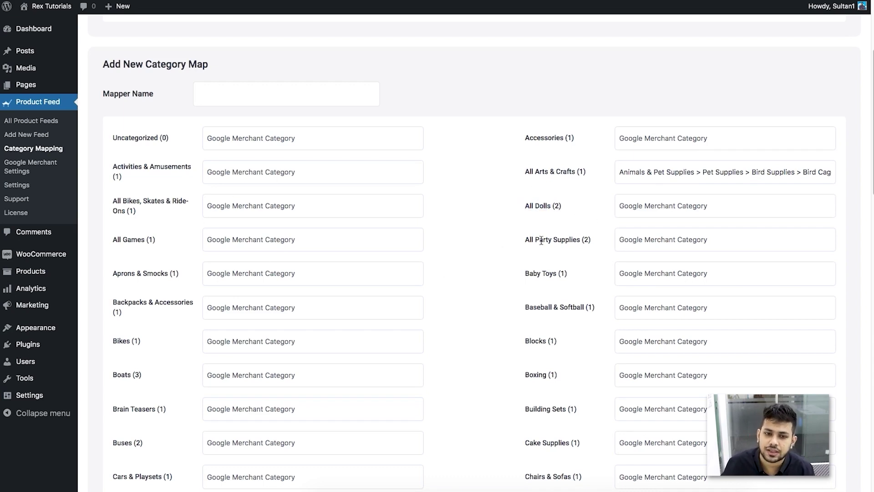
# - Name the map 'Fruugo category mapping' and save it
pyautogui.click(260, 98)
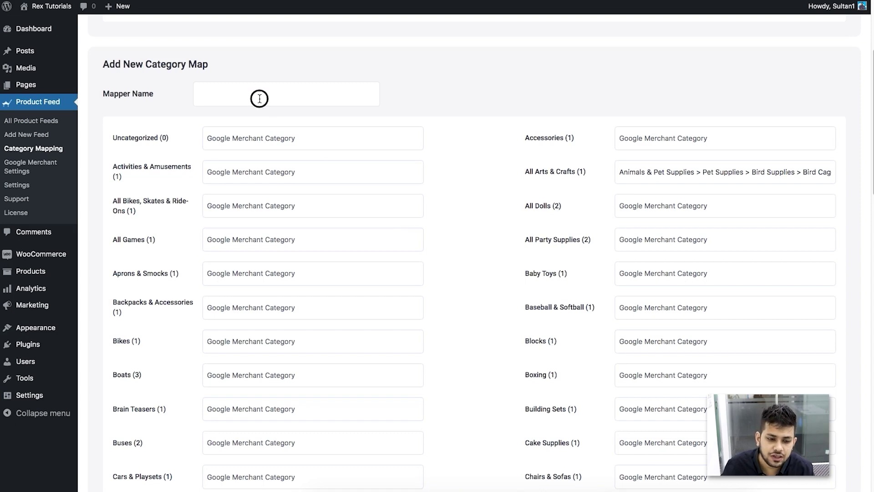
pyautogui.write('Fruugo category')
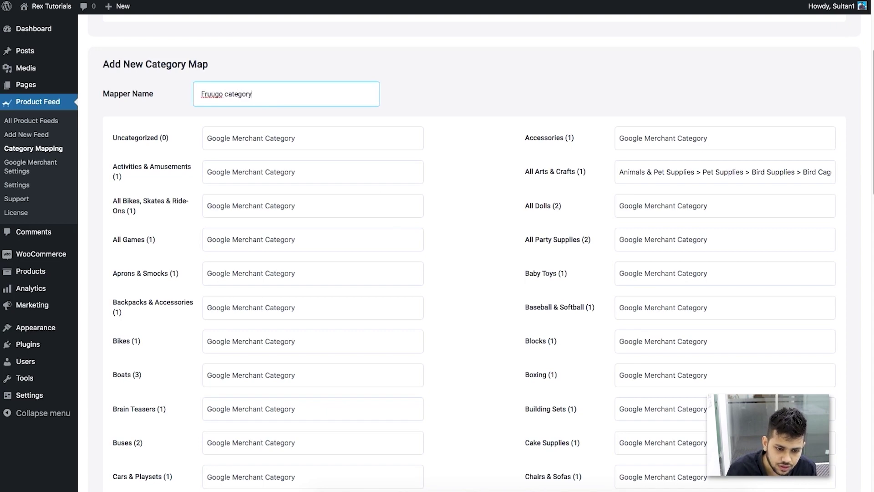
pyautogui.click(457, 121)
pyautogui.scroll(-15, 355, 260)
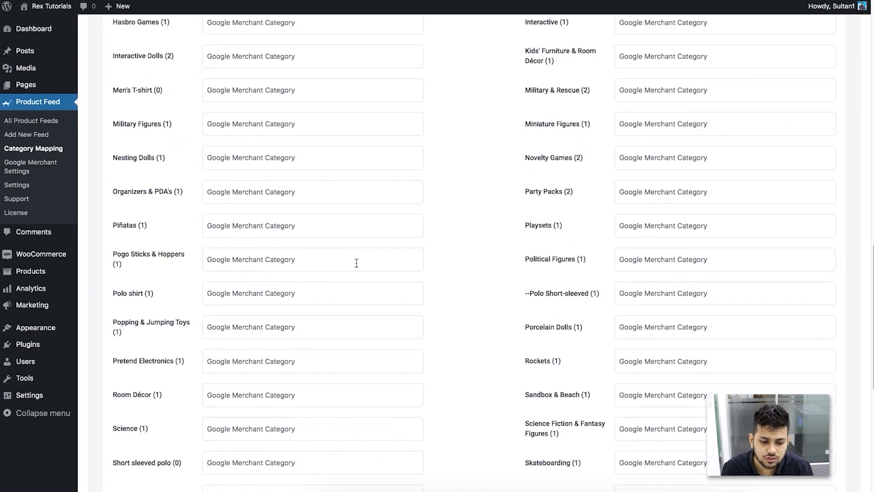
pyautogui.click(127, 440)
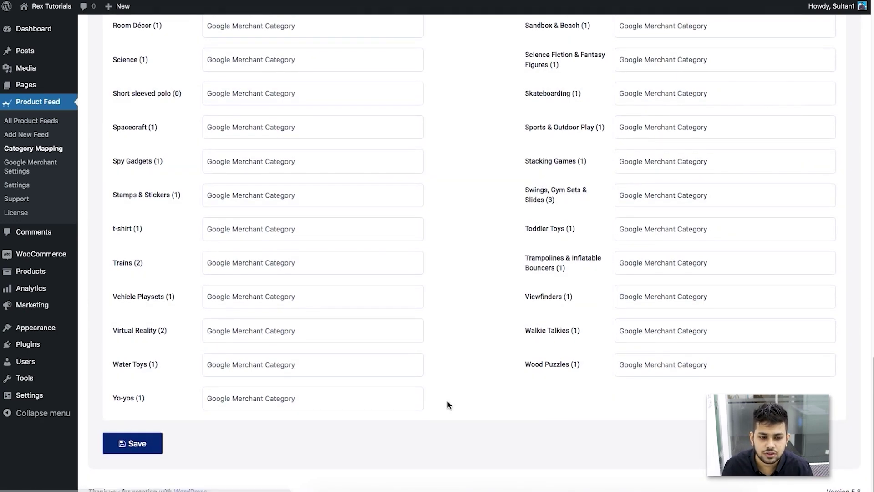
# - Expand the saved Fruugo Category map to check it, then return to All Product Feeds
pyautogui.scroll(20, 447, 405)
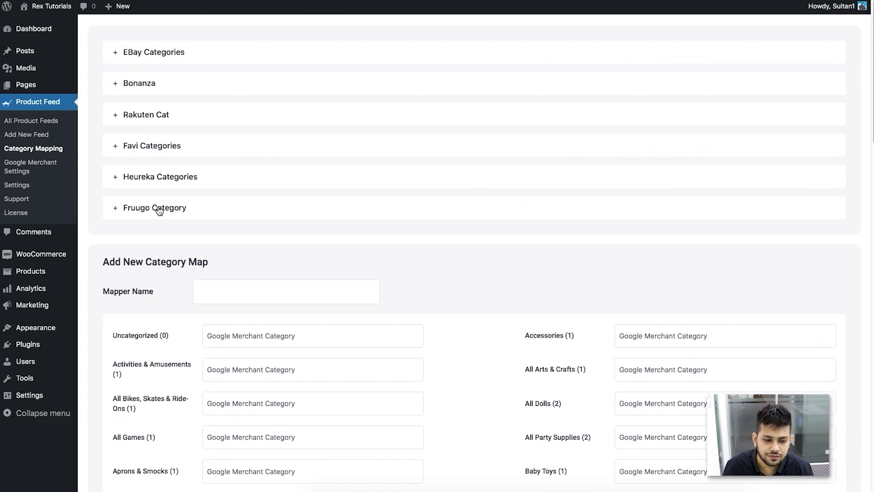
pyautogui.click(255, 212)
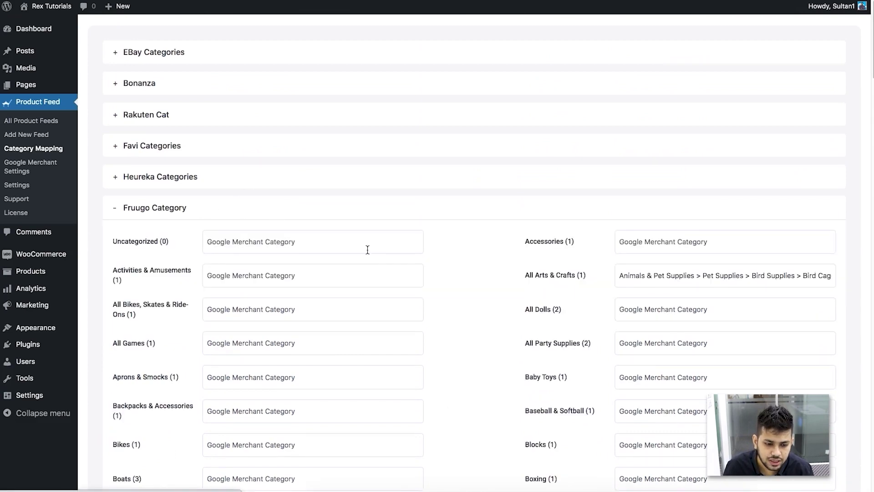
pyautogui.scroll(-5, 368, 250)
pyautogui.scroll(3, 607, 175)
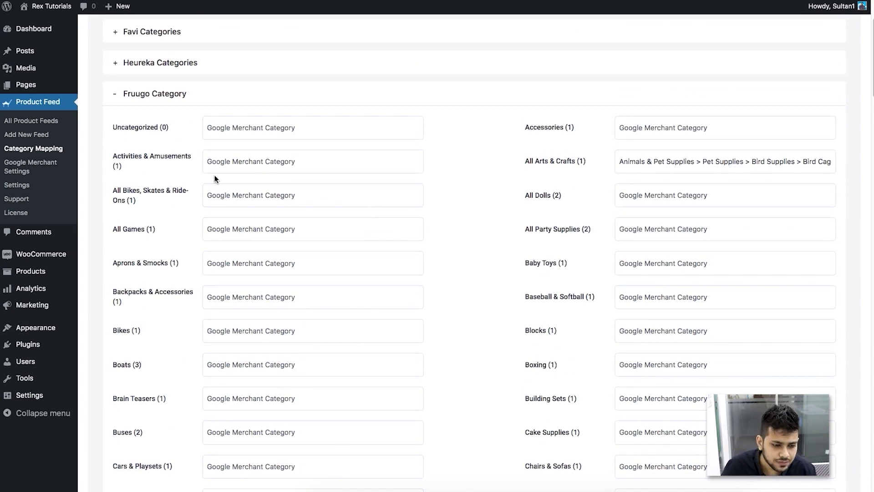
pyautogui.click(43, 122)
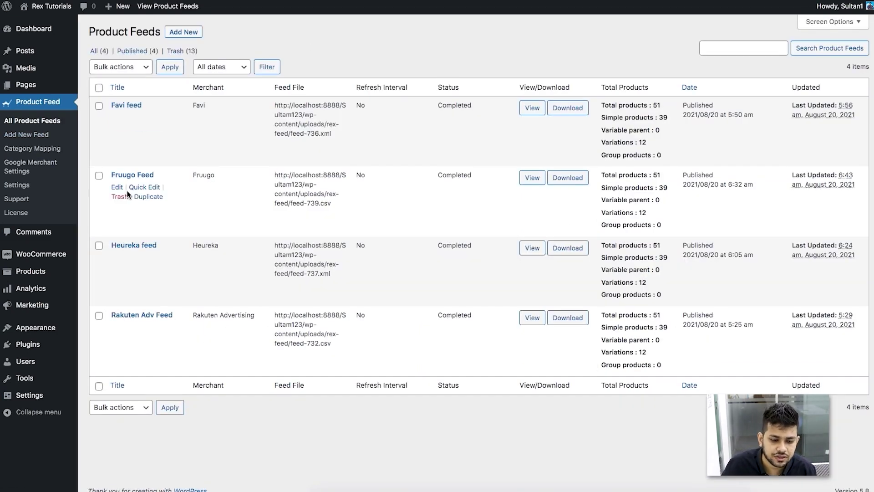
# - Open the Fruugo Feed for editing and purge its cache
pyautogui.click(119, 189)
pyautogui.click(118, 188)
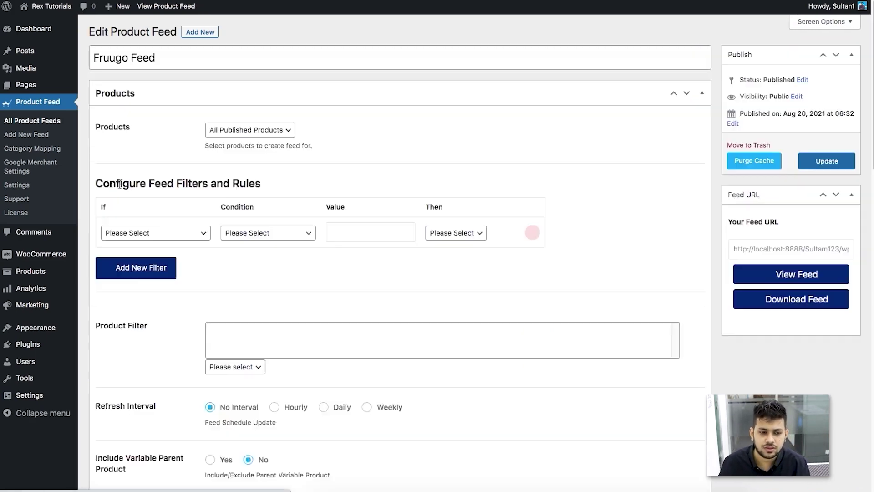
pyautogui.scroll(-5, 443, 194)
pyautogui.scroll(-10, 444, 193)
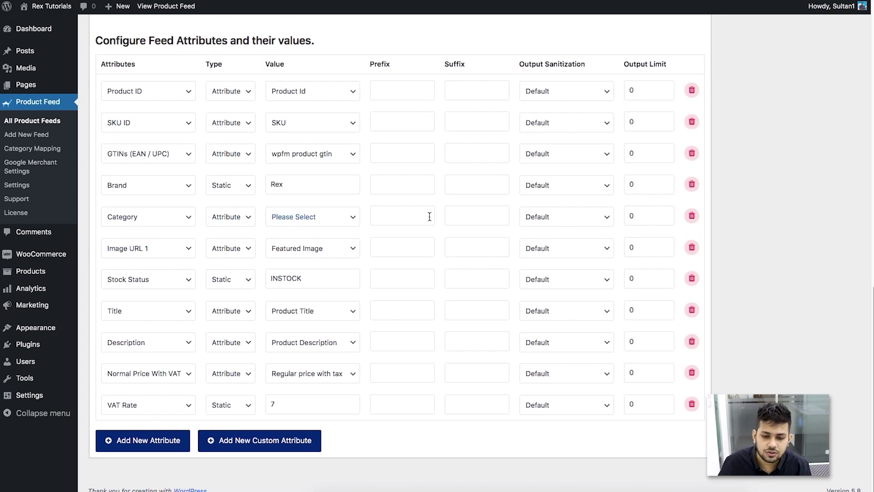
pyautogui.scroll(10, 477, 216)
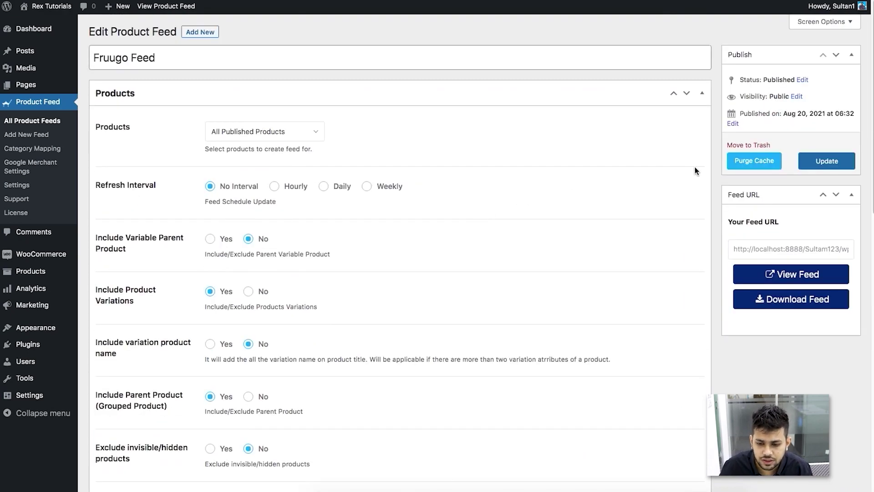
pyautogui.click(739, 168)
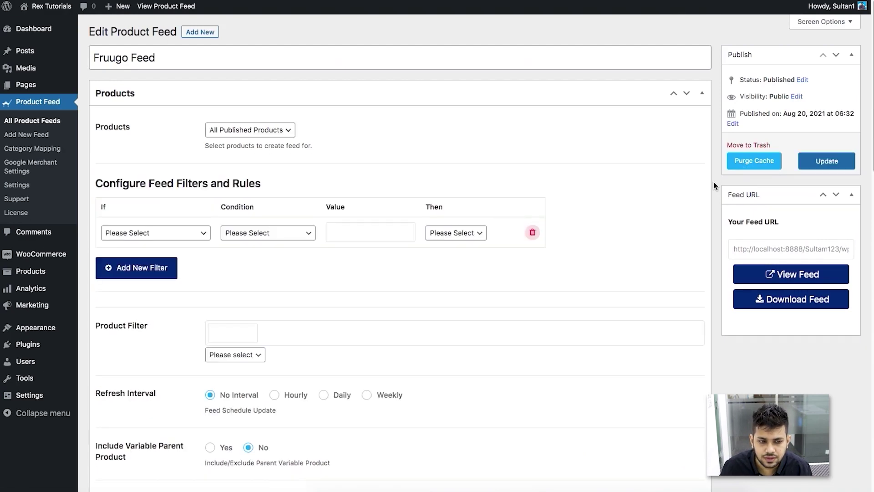
# - Set the Category attribute's value to the Fruugo category map
pyautogui.scroll(-15, 515, 200)
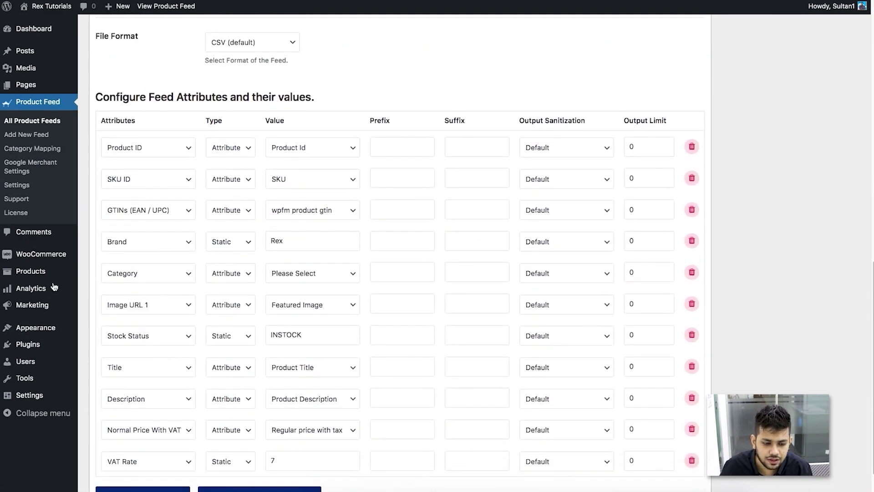
pyautogui.click(309, 273)
pyautogui.scroll(-20, 374, 321)
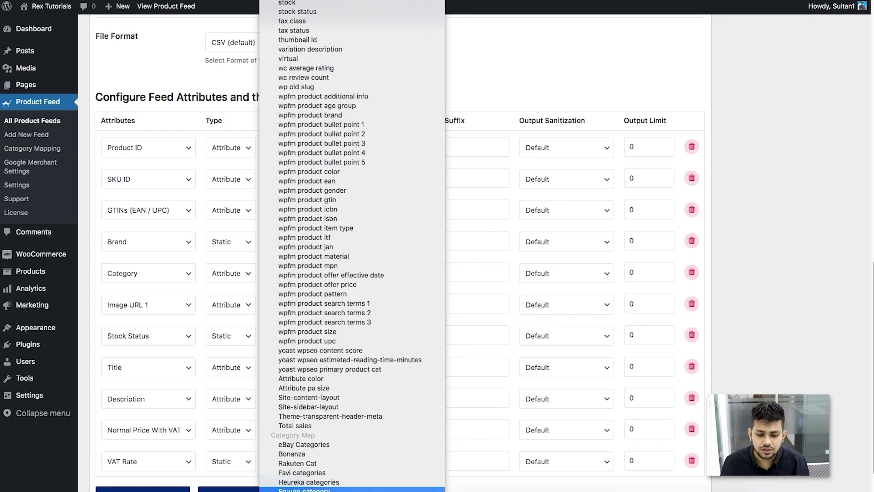
pyautogui.click(310, 490)
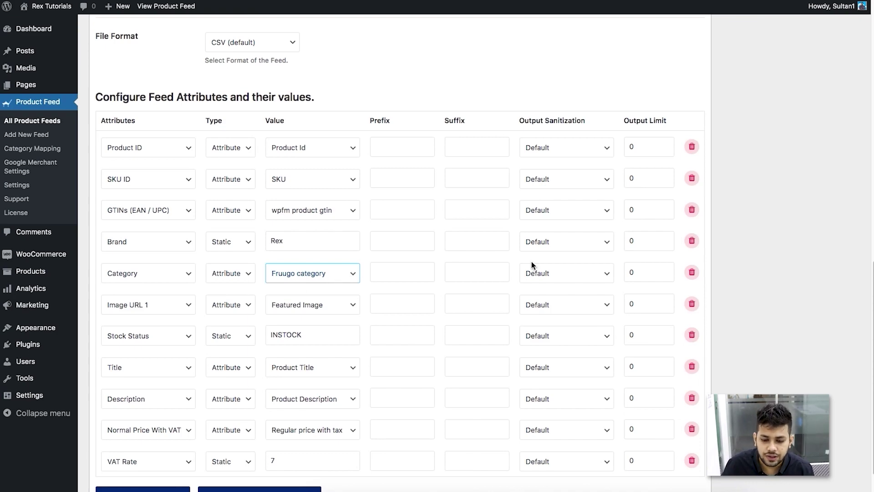
pyautogui.scroll(15, 765, 283)
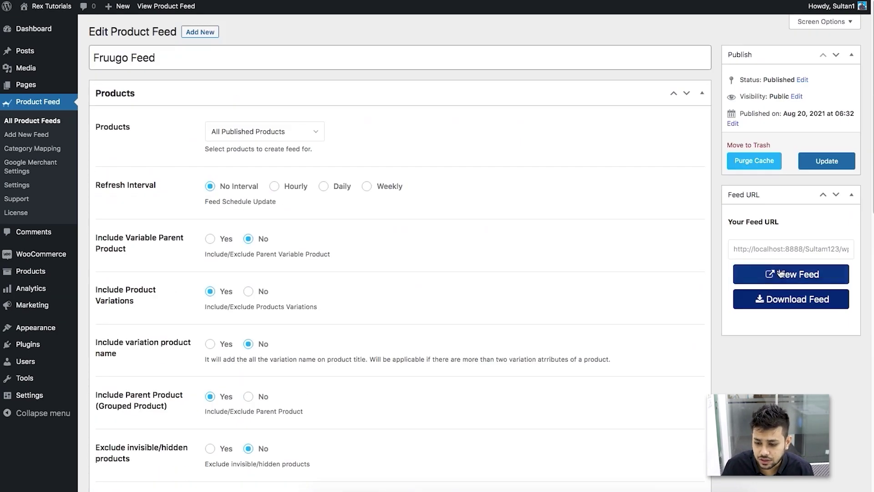
# - Update the Fruugo Feed and download the regenerated feed-739.csv
pyautogui.click(816, 164)
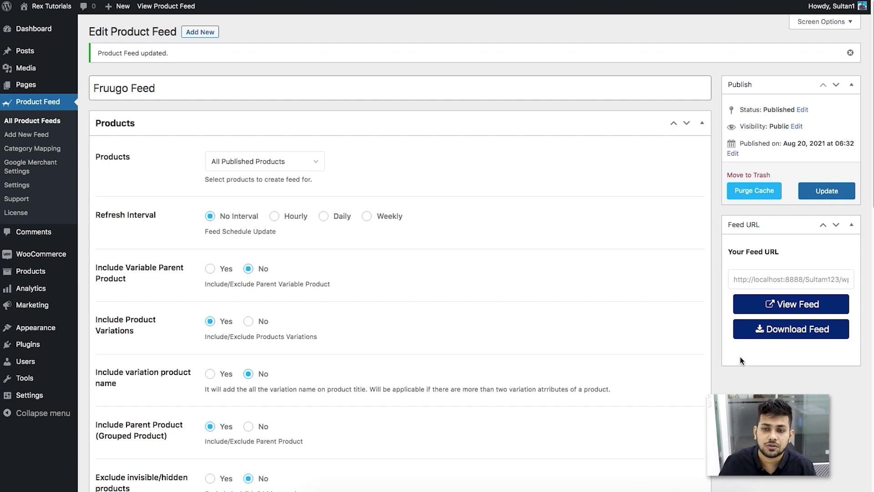
pyautogui.click(758, 334)
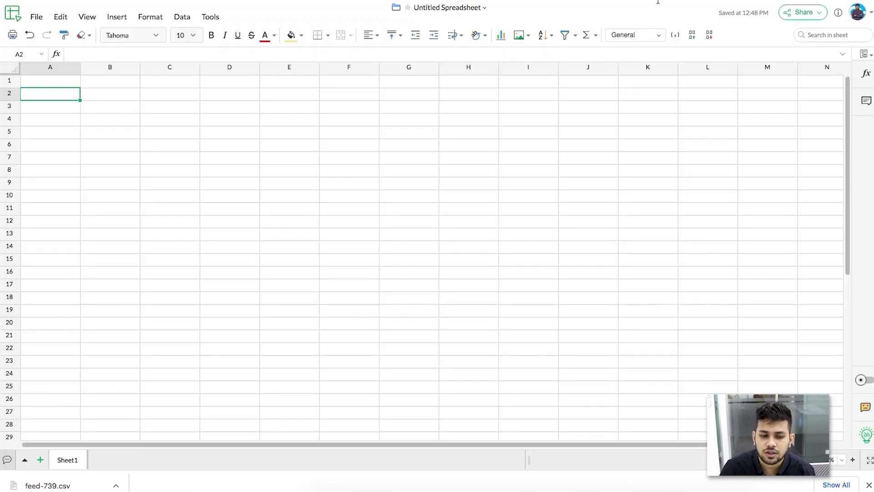
# - Import feed-739.csv from the desktop into Zoho Sheet, replacing the current sheet
pyautogui.click(91, 124)
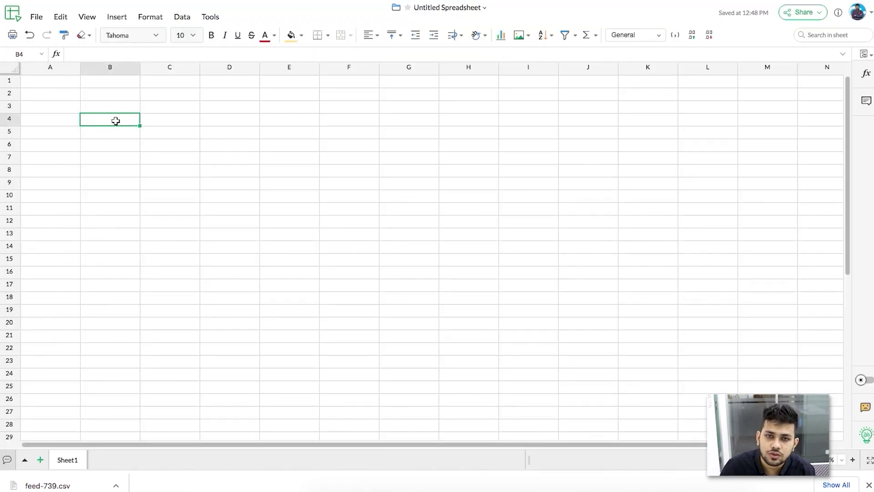
pyautogui.click(36, 17)
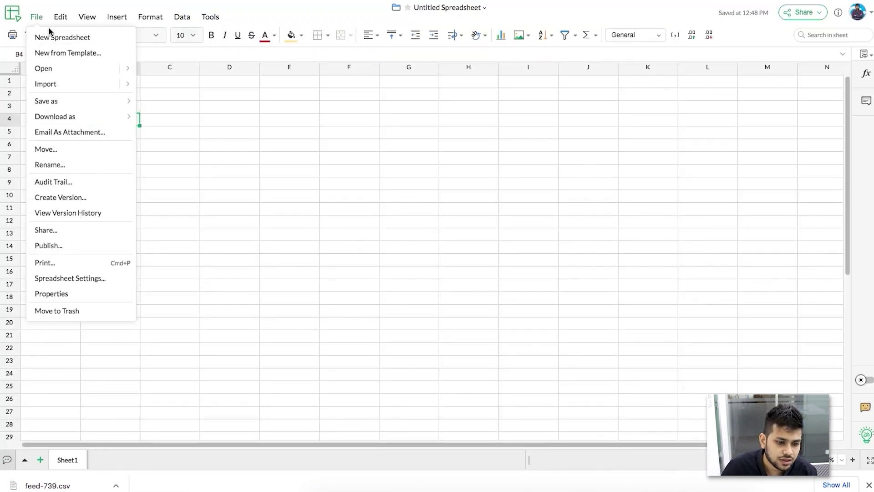
pyautogui.moveTo(88, 89)
pyautogui.click(155, 86)
pyautogui.click(388, 186)
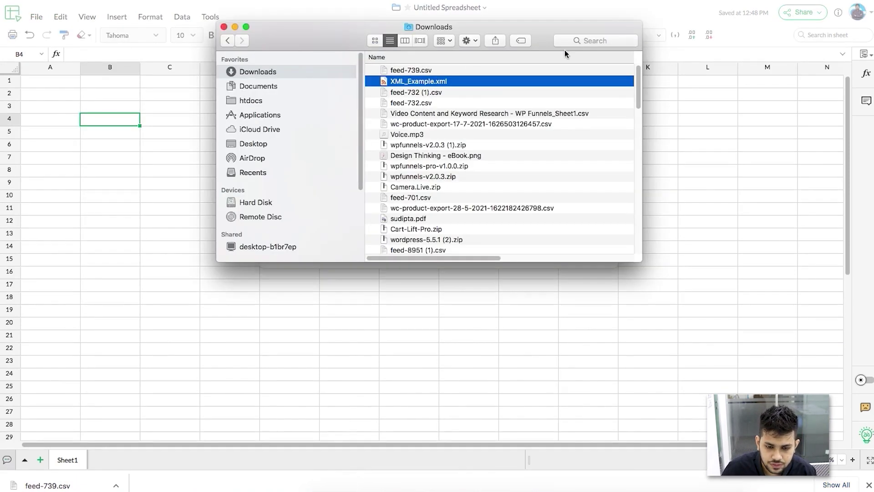
pyautogui.click(399, 71)
pyautogui.moveTo(481, 21); pyautogui.dragTo(560, 298)
pyautogui.moveTo(425, 204); pyautogui.dragTo(428, 206)
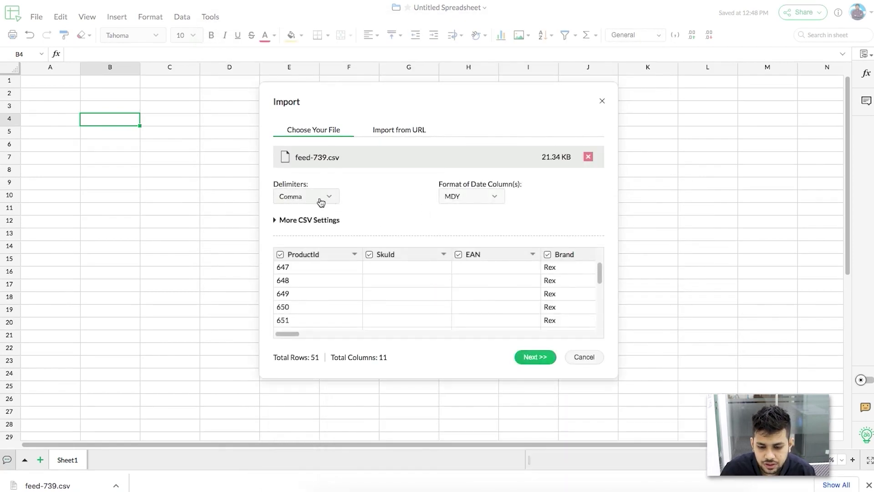
pyautogui.click(538, 357)
pyautogui.click(470, 213)
pyautogui.click(536, 298)
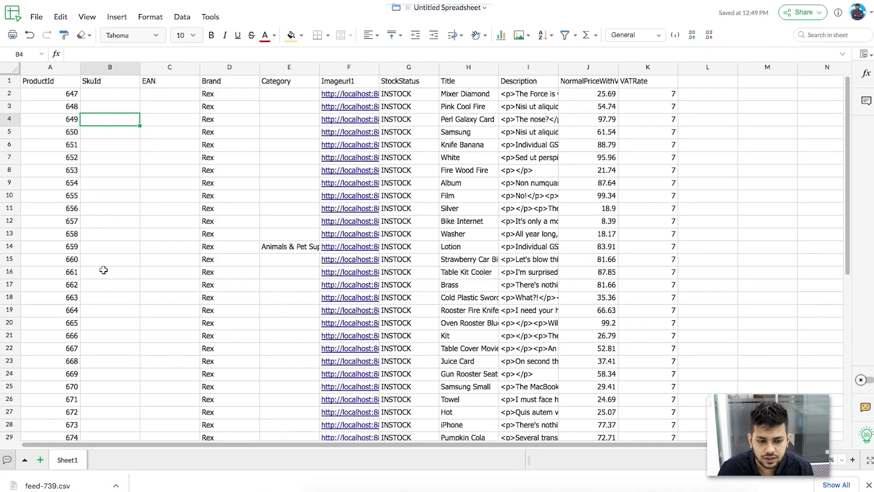
# - Check the header row A1:K1 and the empty SkuId and EAN cells in columns B–C
pyautogui.moveTo(43, 81); pyautogui.dragTo(683, 83)
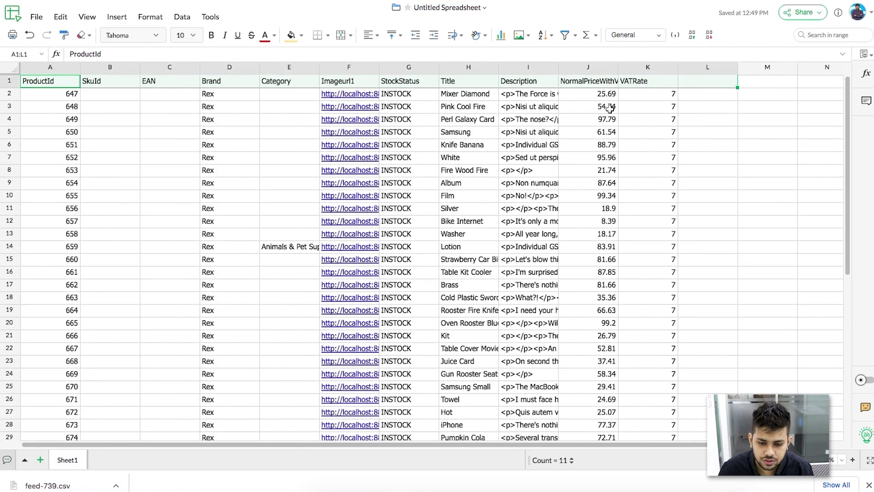
pyautogui.moveTo(114, 98); pyautogui.dragTo(152, 334)
pyautogui.click(118, 102)
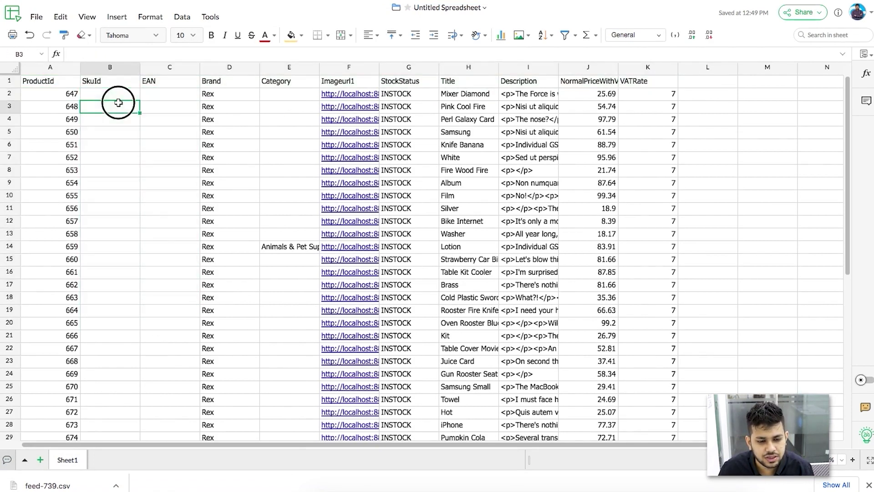
pyautogui.click(158, 94)
pyautogui.moveTo(102, 101); pyautogui.dragTo(151, 329)
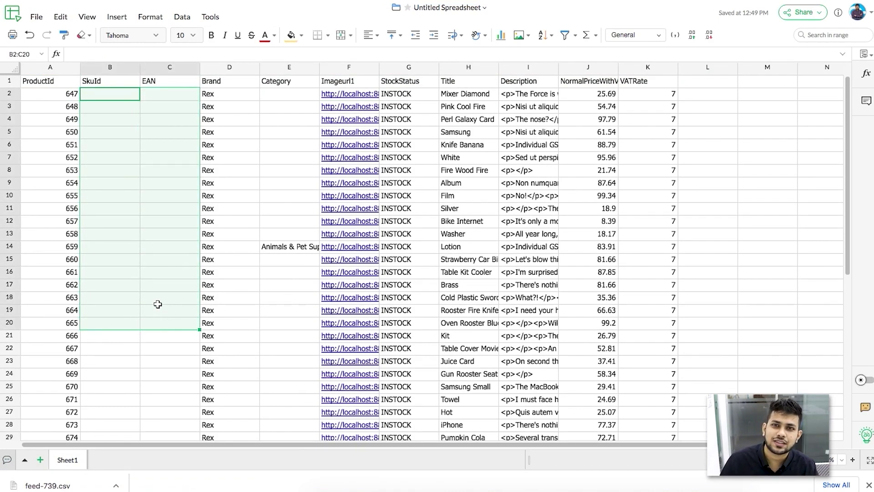
pyautogui.click(136, 251)
pyautogui.moveTo(121, 93); pyautogui.dragTo(172, 278)
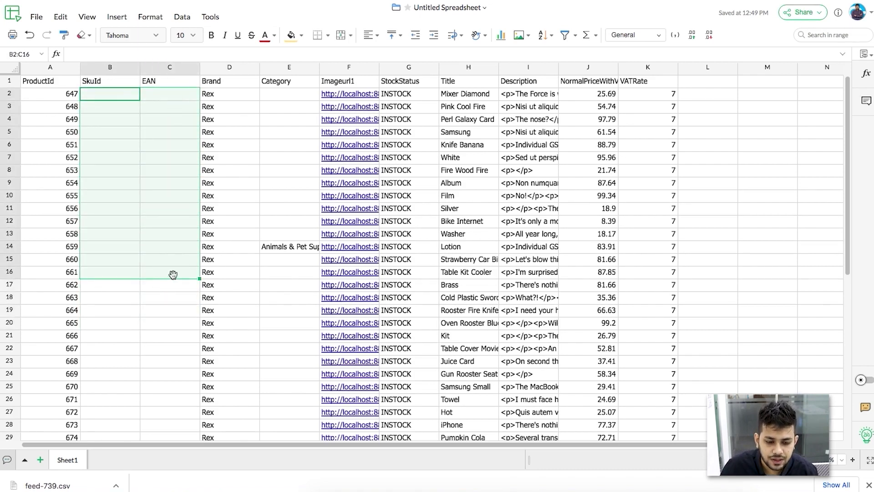
pyautogui.moveTo(289, 93); pyautogui.dragTo(293, 236)
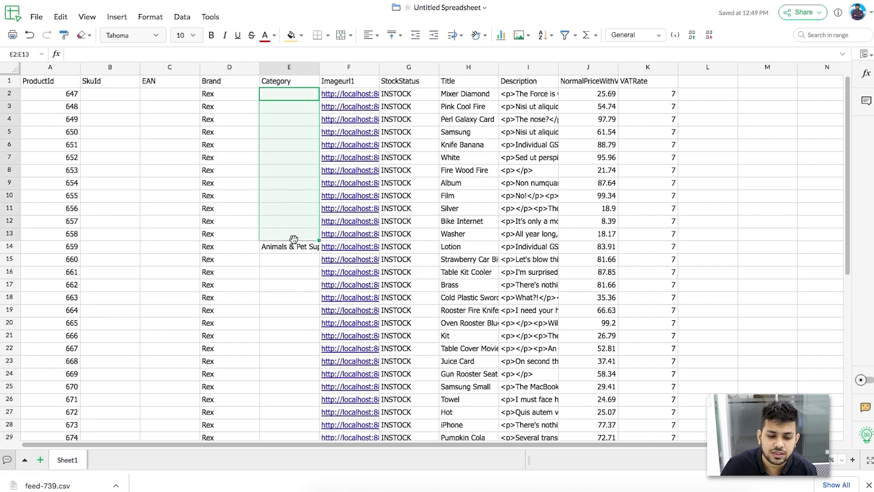
# - Widen column E to read E14's category path, note I8's empty description, and return to the editor
pyautogui.click(289, 246)
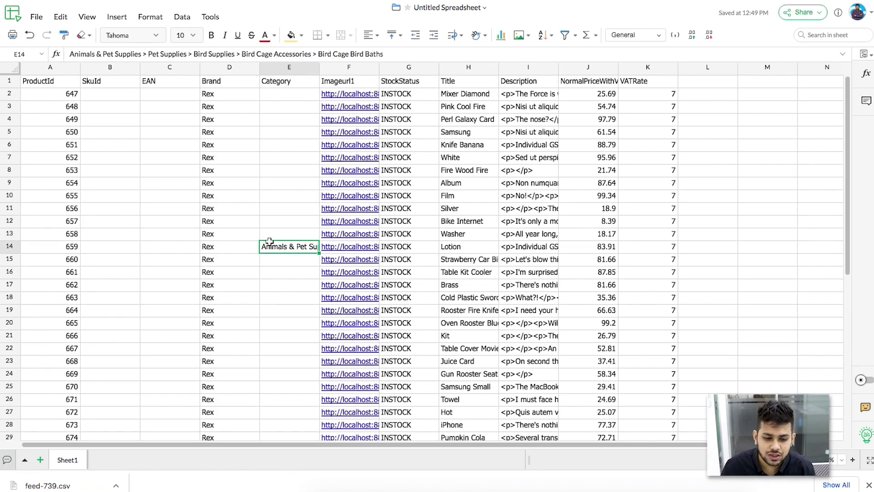
pyautogui.click(294, 257)
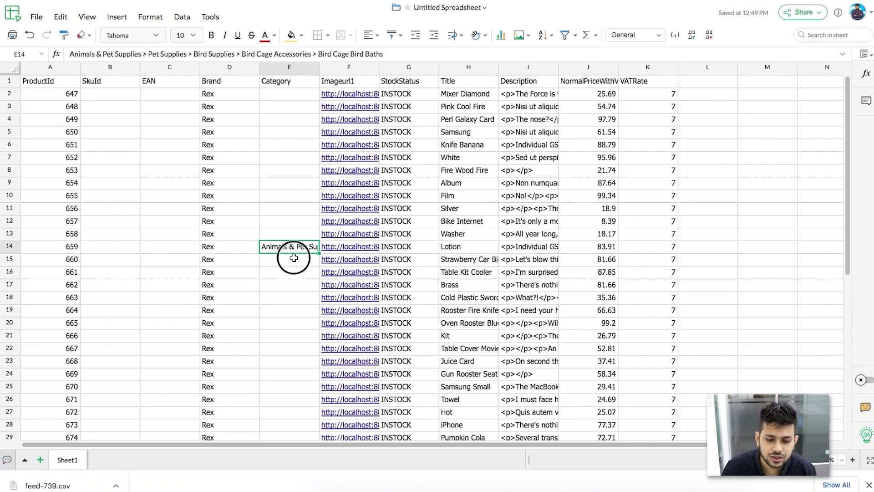
pyautogui.click(291, 246)
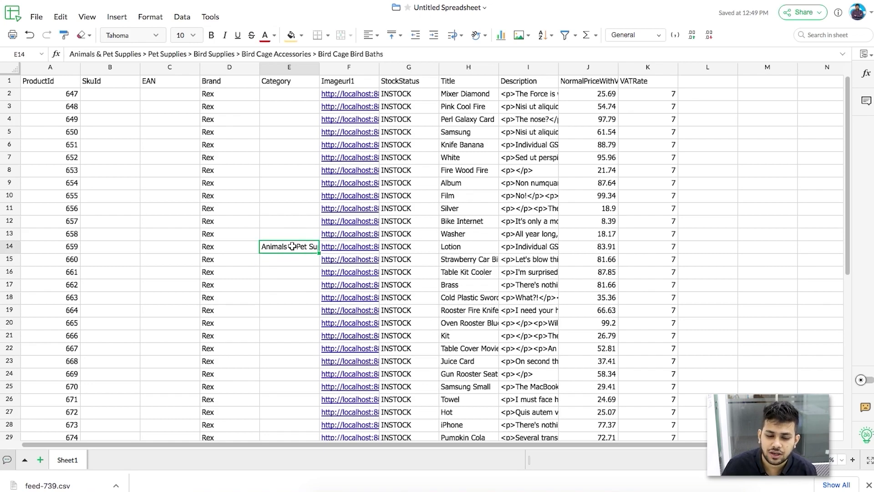
pyautogui.moveTo(319, 72); pyautogui.dragTo(506, 72)
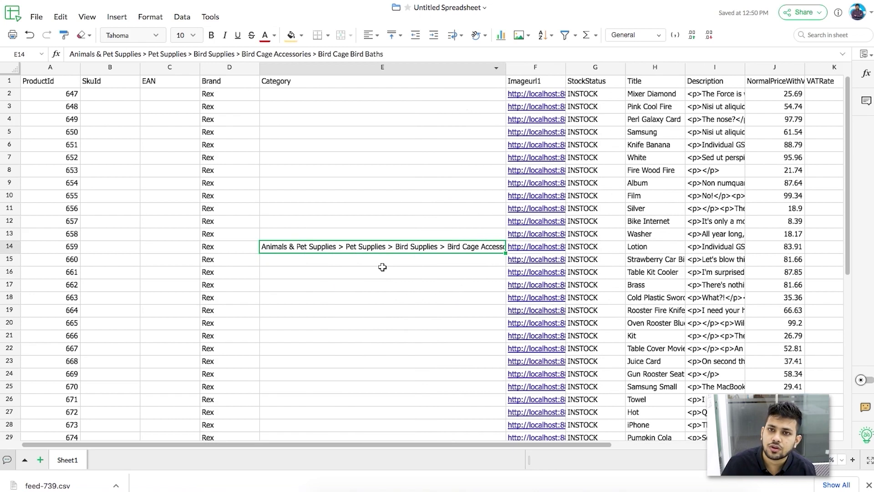
pyautogui.click(382, 267)
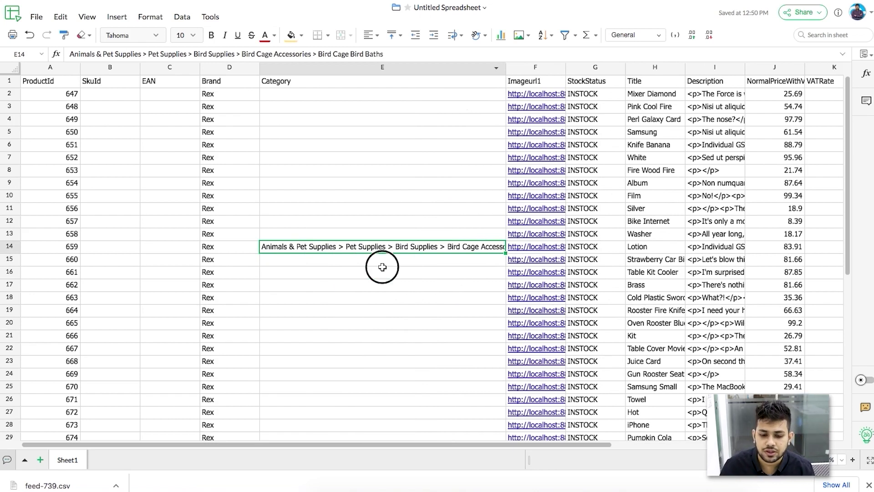
pyautogui.click(647, 251)
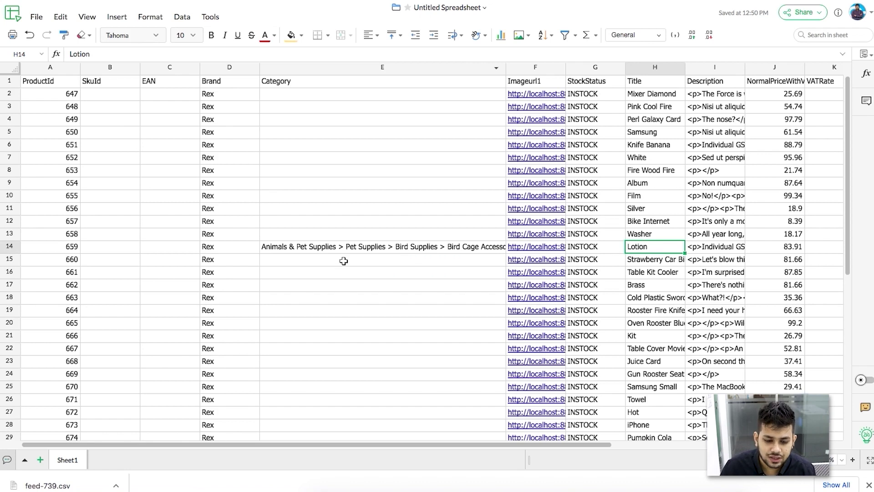
pyautogui.click(286, 249)
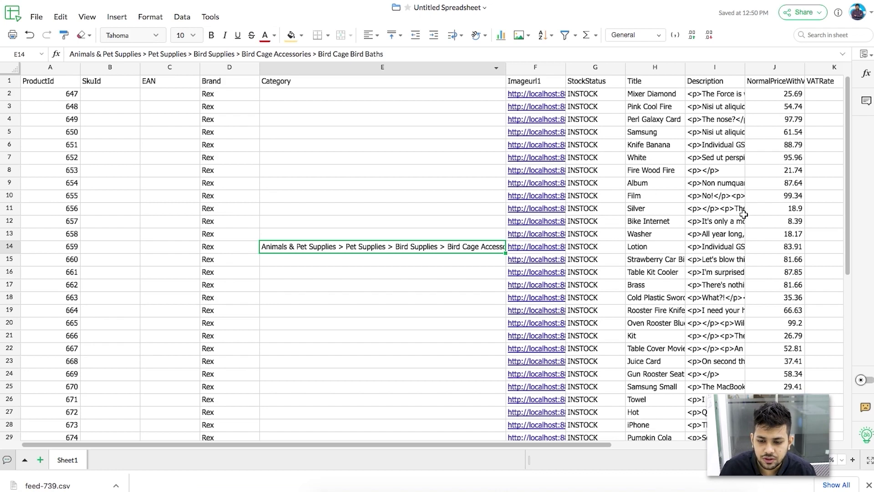
pyautogui.moveTo(715, 100); pyautogui.dragTo(720, 246)
pyautogui.click(712, 169)
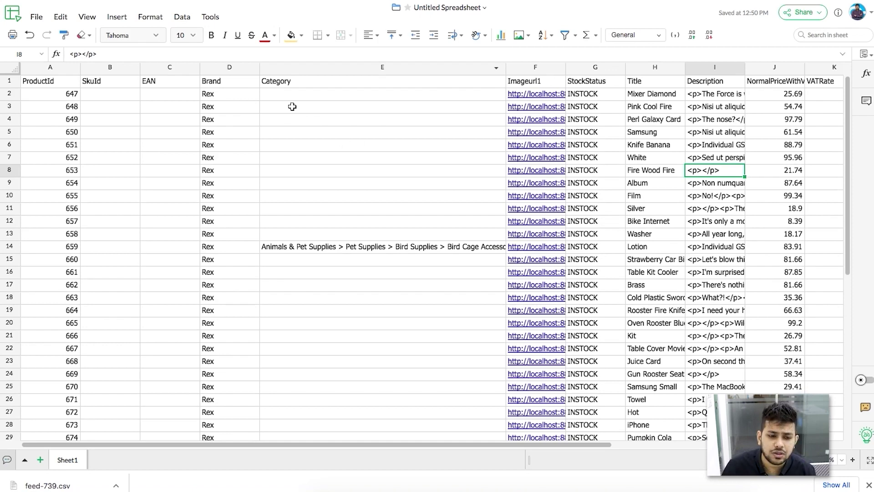
pyautogui.hotkey('ctrl', 'Tab')
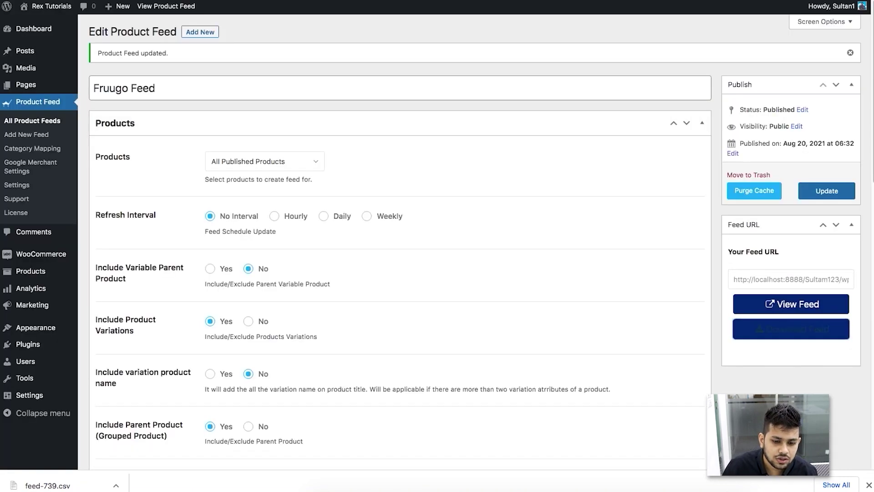
# - Choose Remove ShortCodes and Strip Tags as the Description row's output sanitization
pyautogui.scroll(-12, 646, 380)
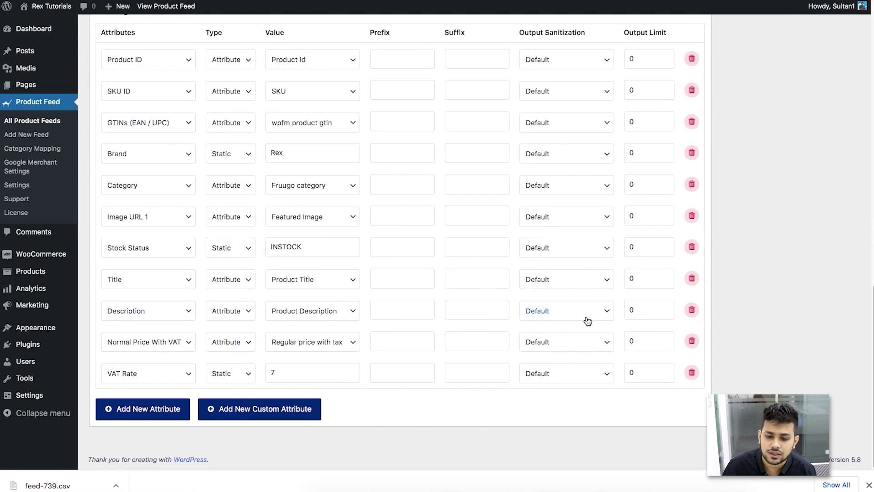
pyautogui.click(567, 318)
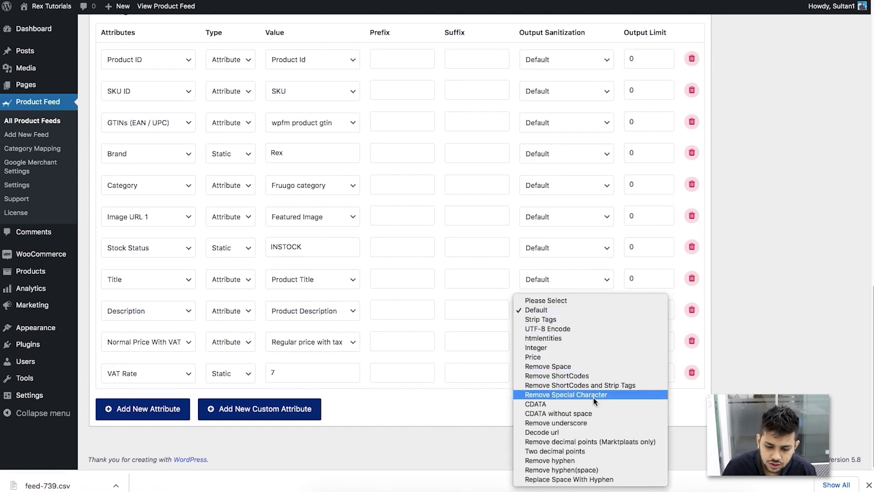
pyautogui.click(583, 386)
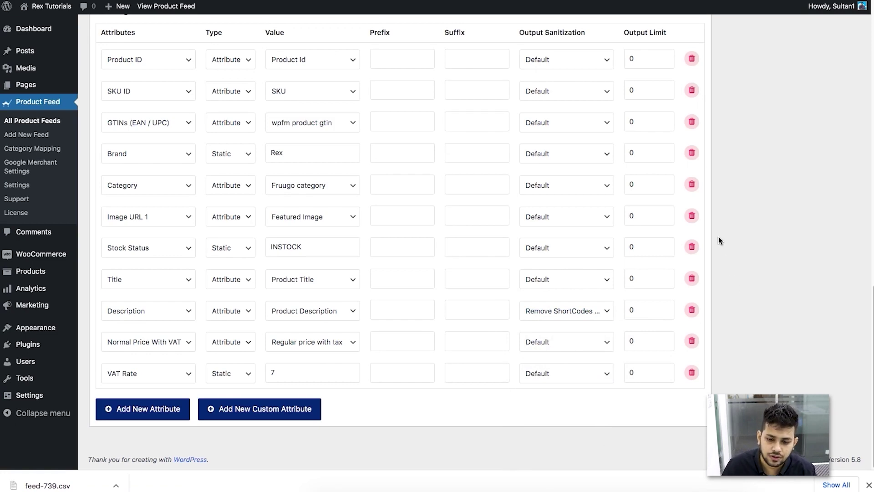
pyautogui.scroll(20, 751, 257)
pyautogui.scroll(1, 752, 261)
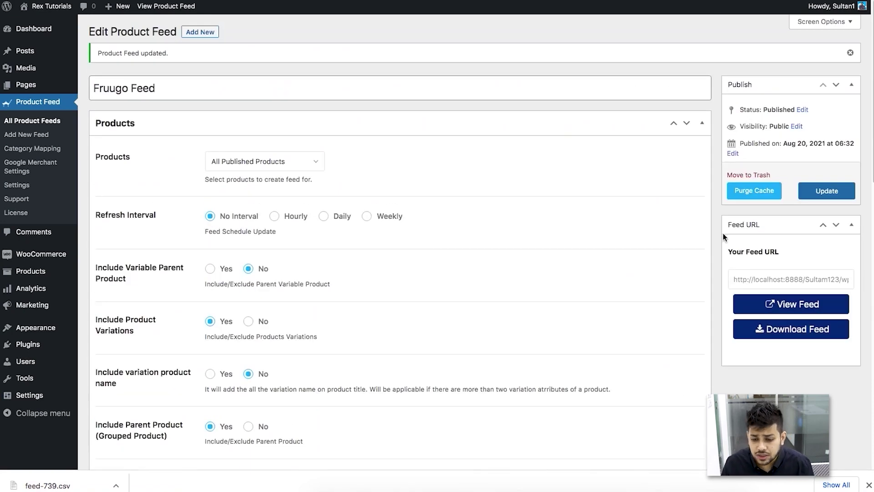